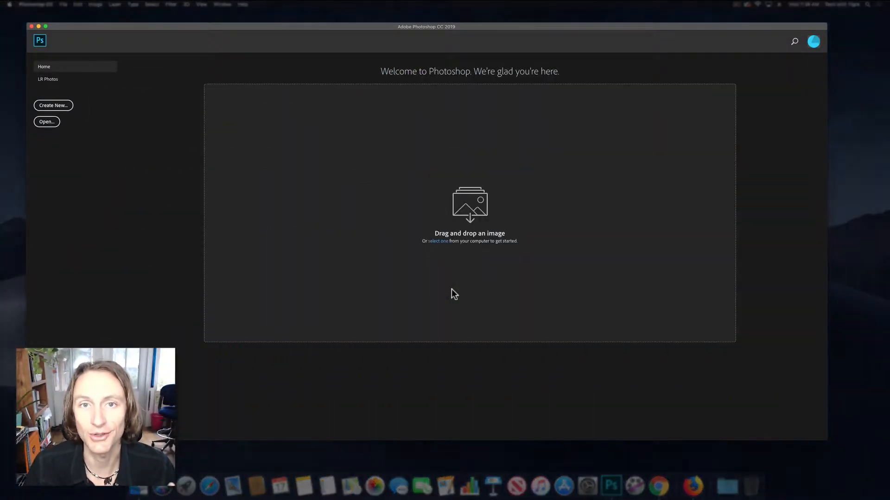
left_click(660, 484)
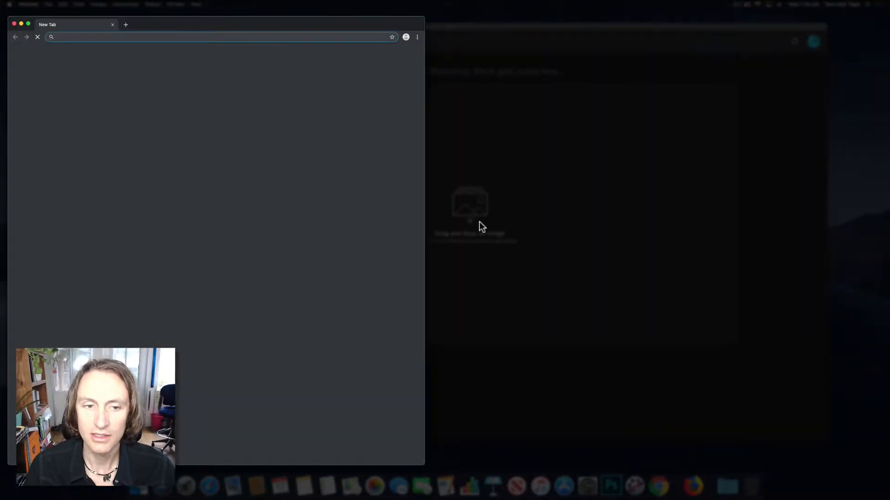
left_click_drag(324, 24, 545, 16)
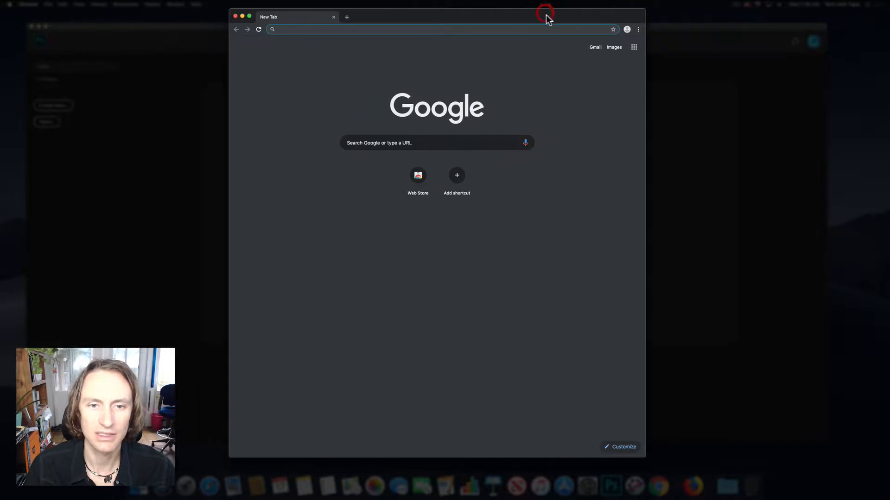
key("super+Tab")
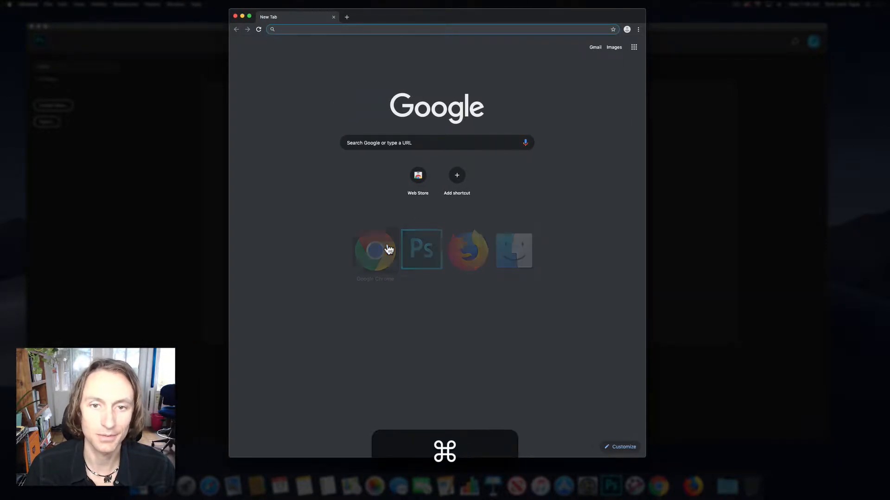
key("super+q")
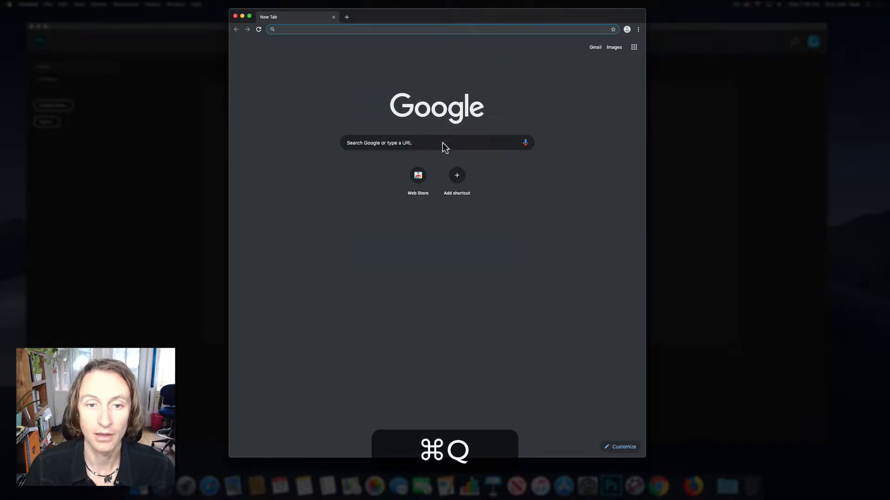
key("super+q")
- Switch to Firefox, open the teal ceramic mug photo on Unsplash and try to download it
key("super+Tab")
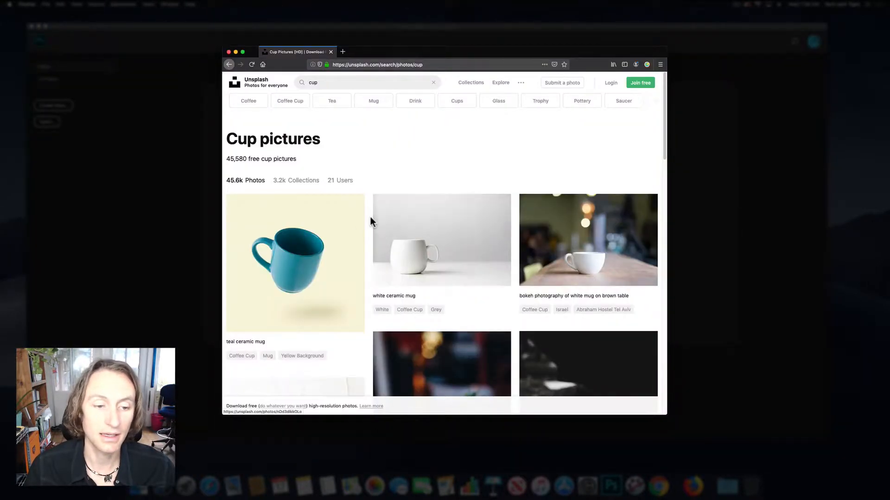
left_click(313, 285)
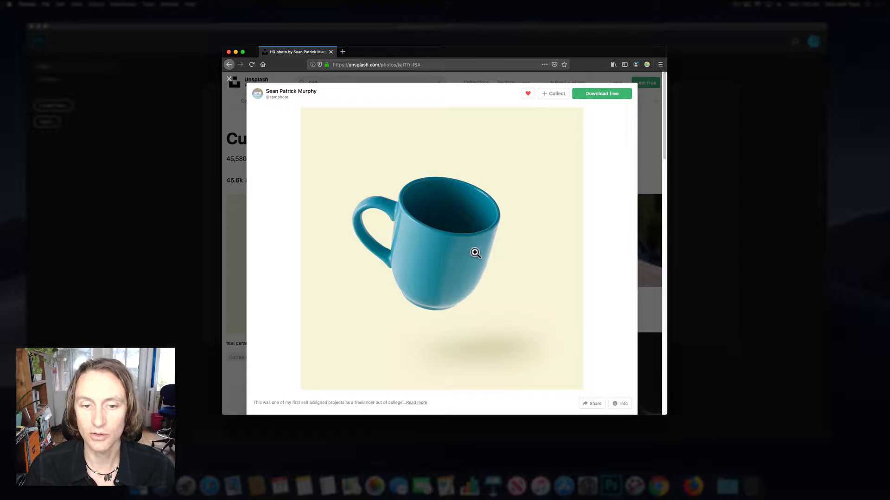
left_click(613, 96)
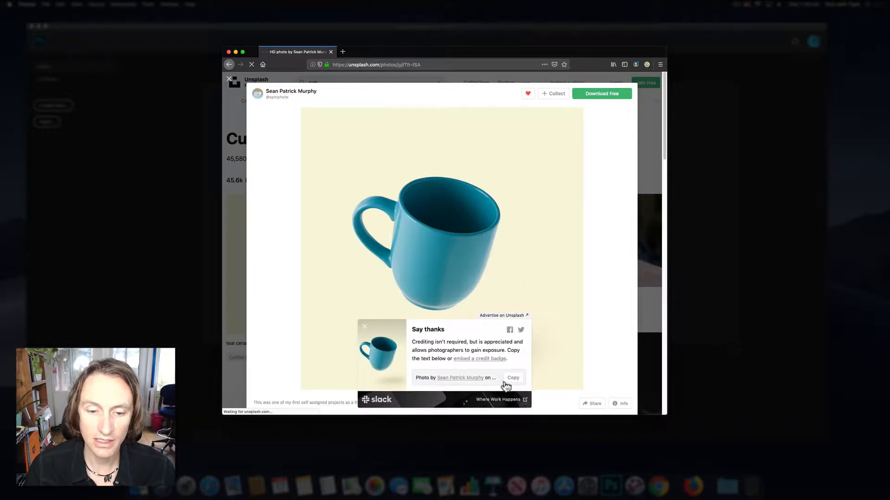
left_click(364, 329)
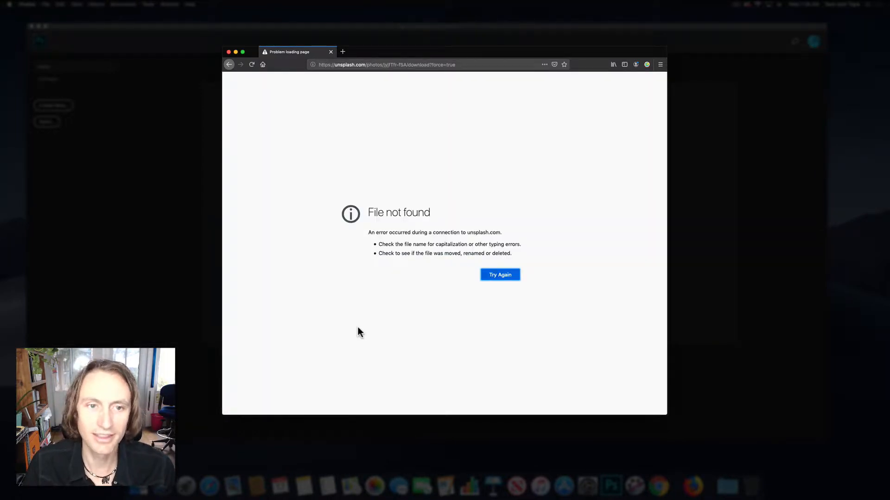
left_click_drag(229, 65, 241, 90)
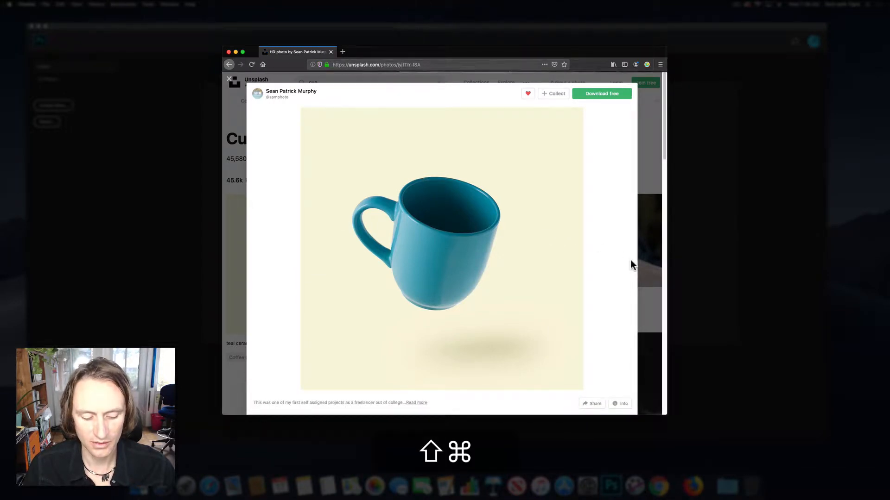
- Capture a screenshot of just the teal mug photo, place it on the desktop and close the browser window
key("shift+super+4")
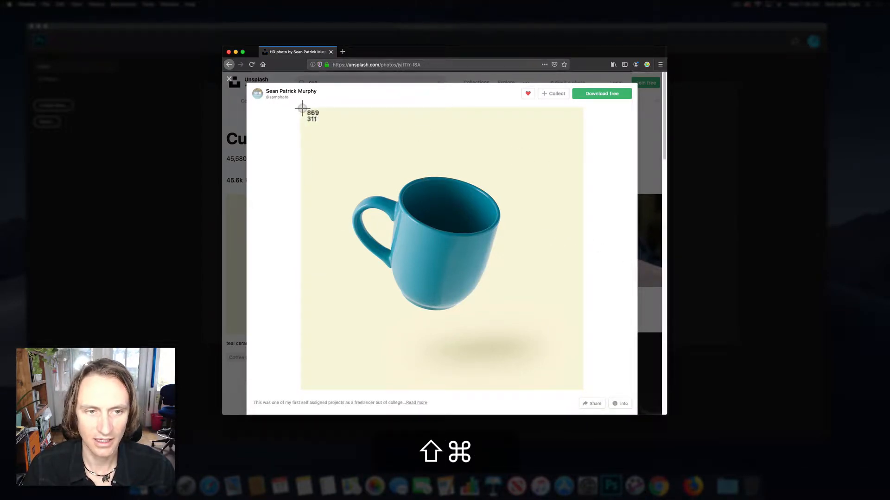
left_click_drag(301, 109, 583, 391)
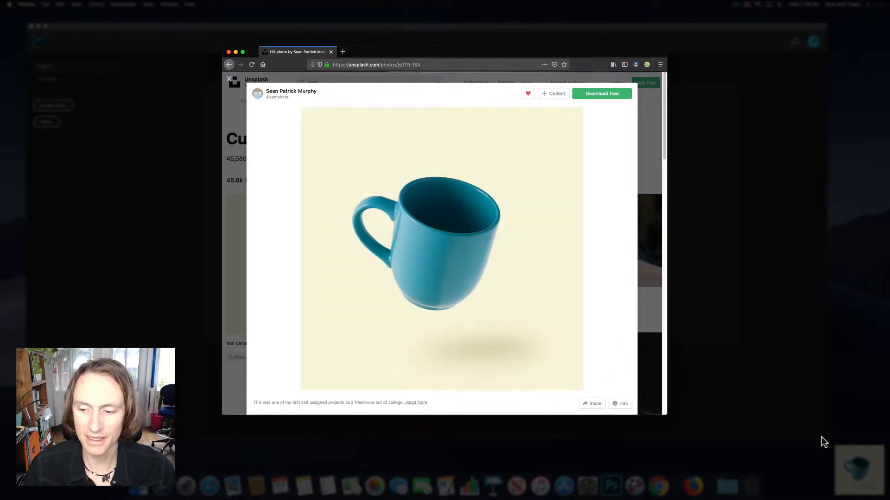
left_click_drag(859, 466, 852, 302)
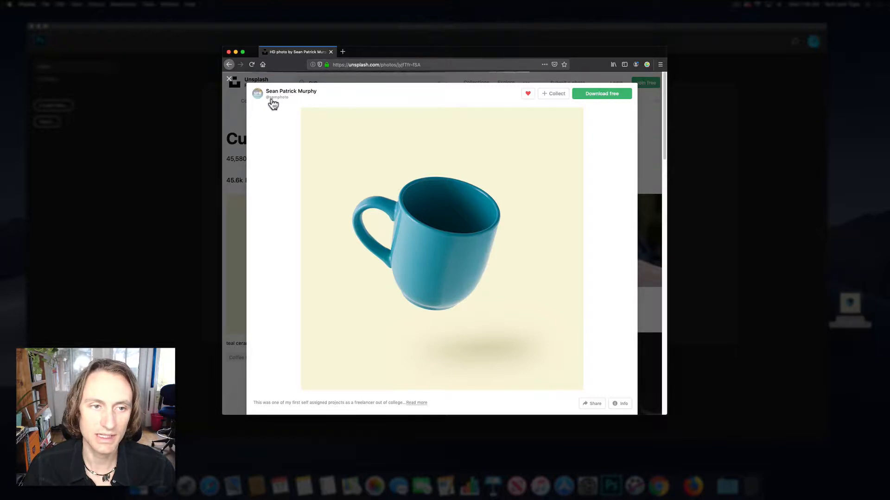
left_click(229, 52)
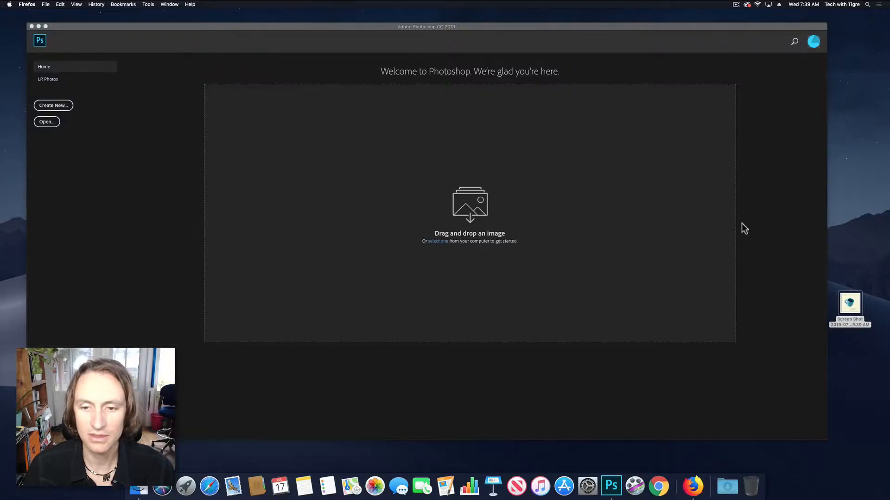
- Rename the desktop screenshot as teal-cup and open it in Photoshop
left_click(854, 312)
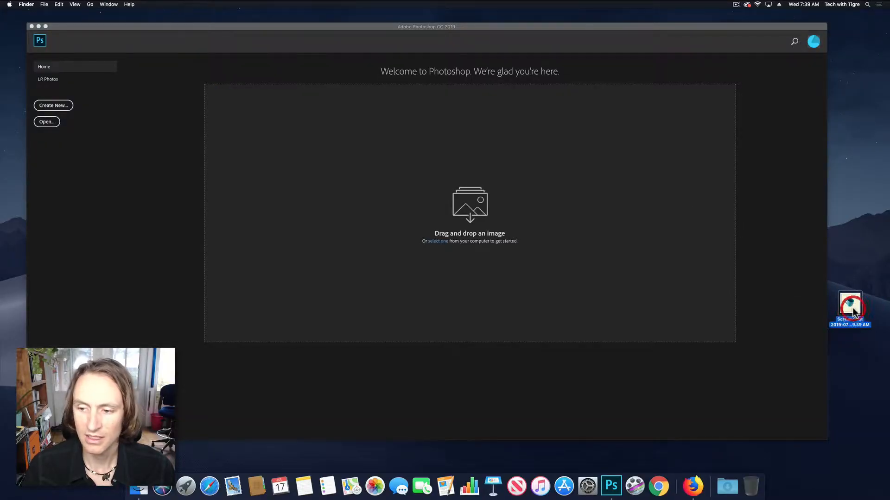
key("Return")
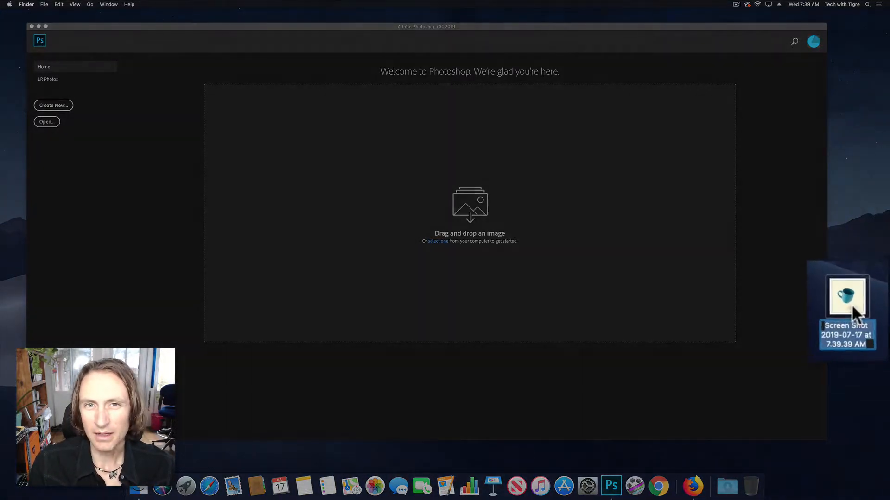
type("teal-cup")
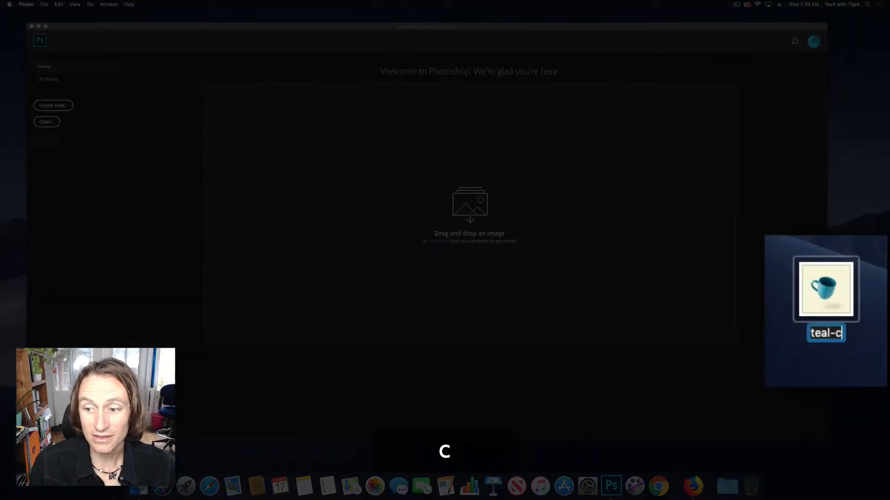
key("Return")
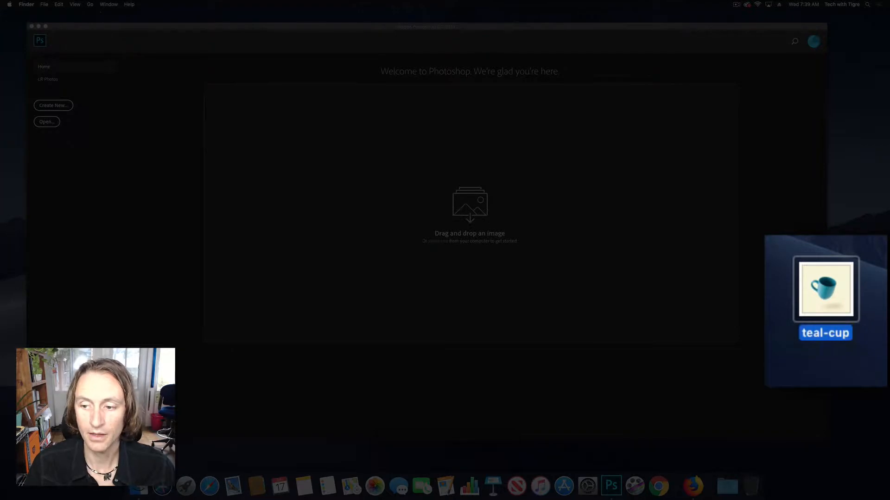
left_click_drag(848, 307, 611, 484)
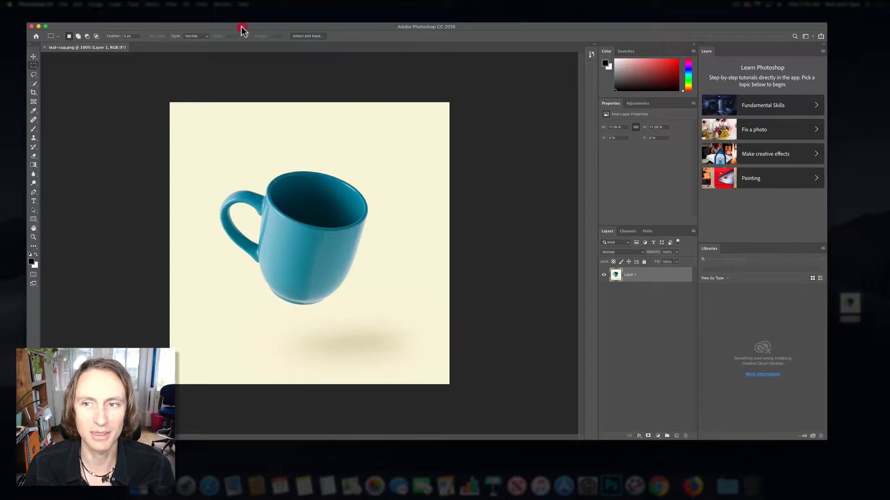
left_click_drag(240, 27, 246, 24)
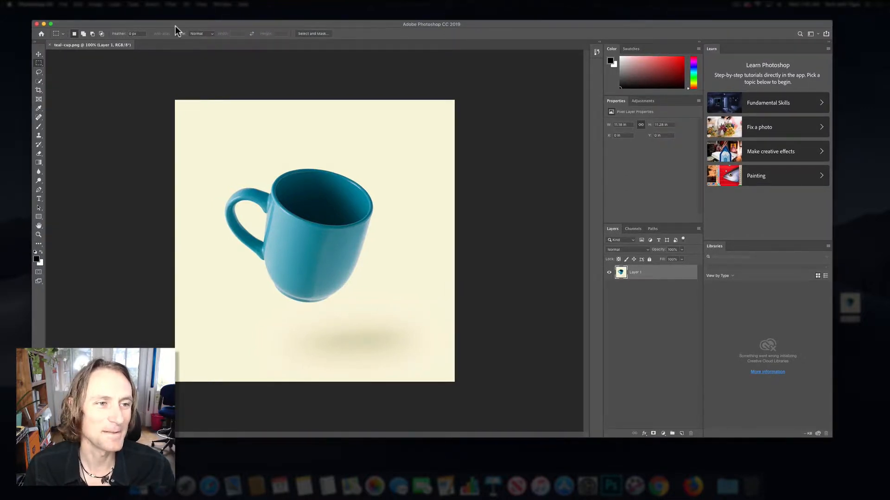
- Cycle through the standard and full screen modes and try moving the image around the workspace
key("f")
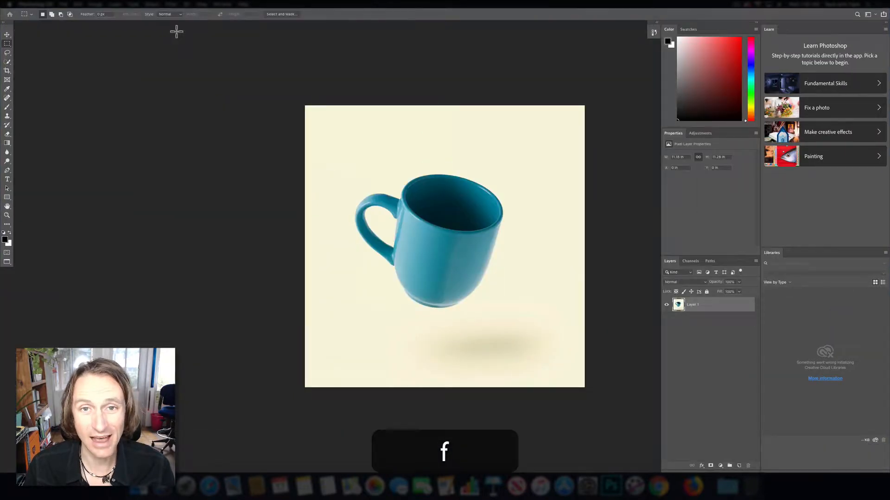
key("f")
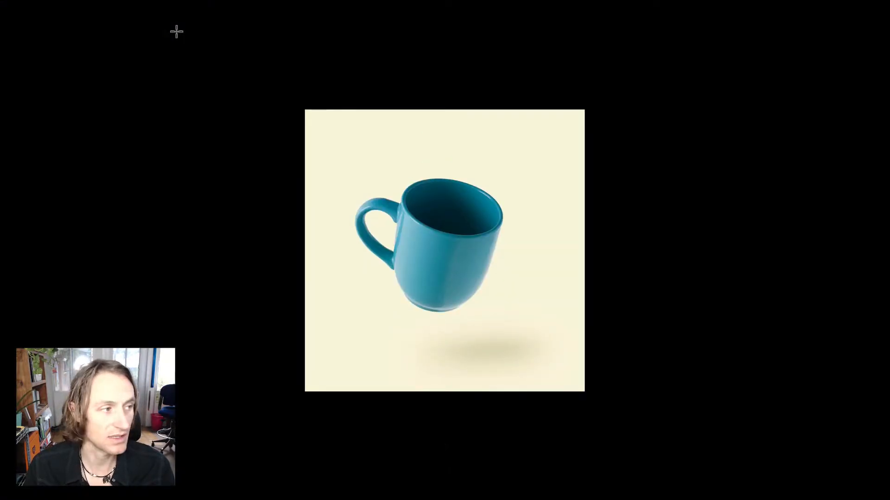
key("f")
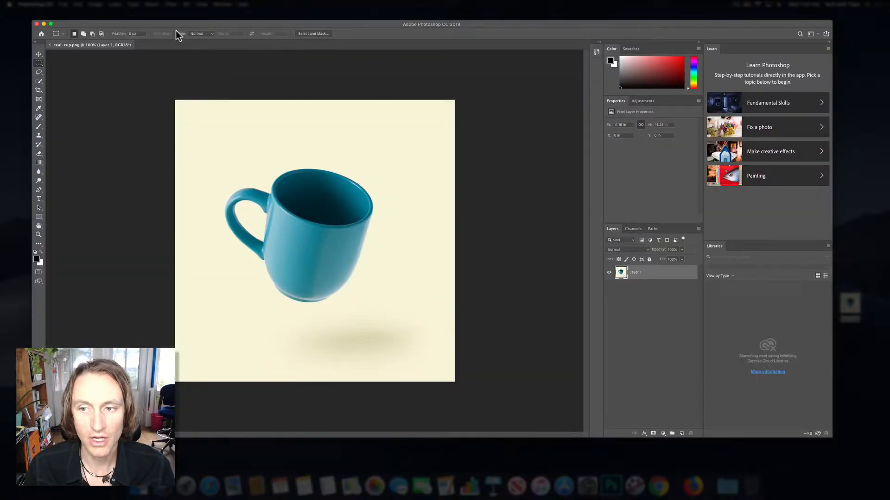
key("f")
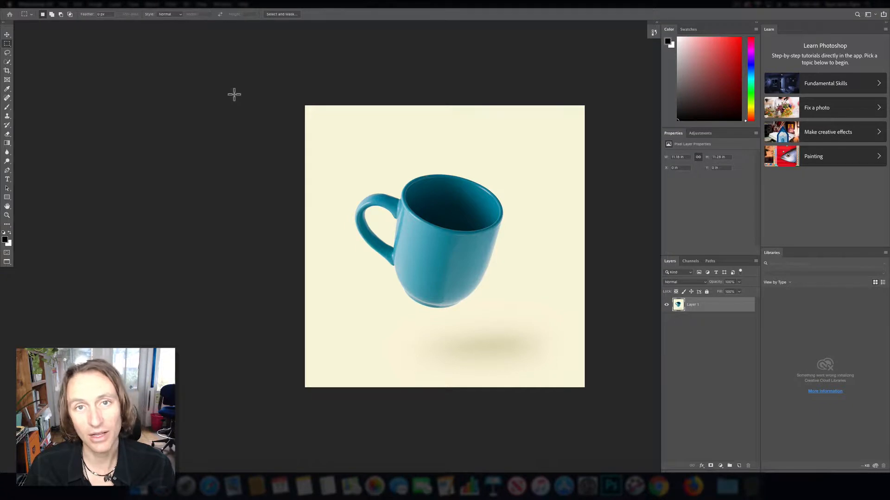
key("space")
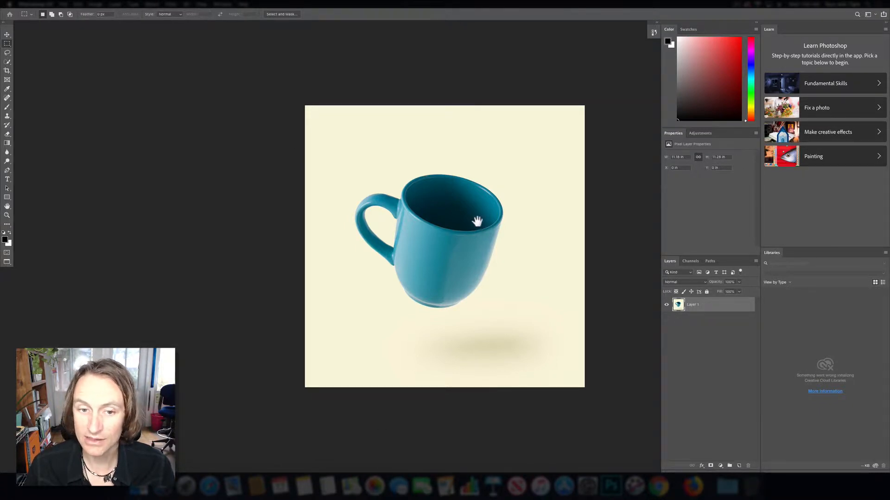
left_click_drag(477, 221, 527, 130)
key("f")
key("f")
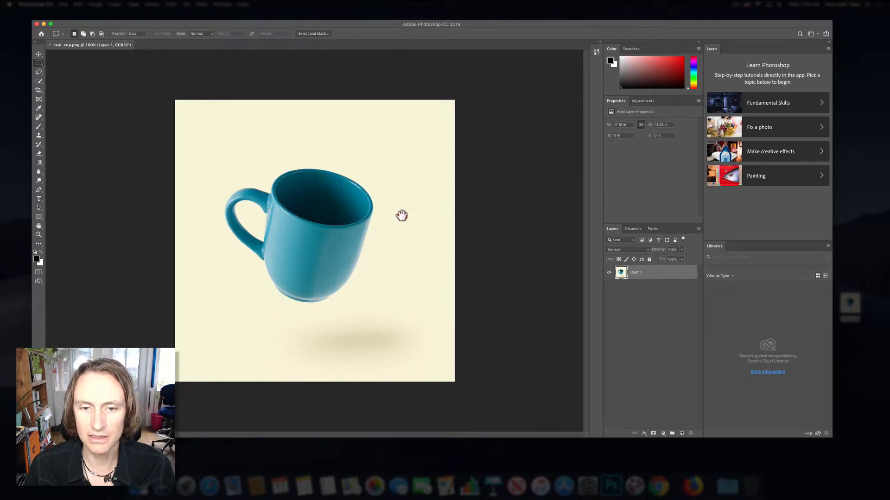
left_click(476, 145)
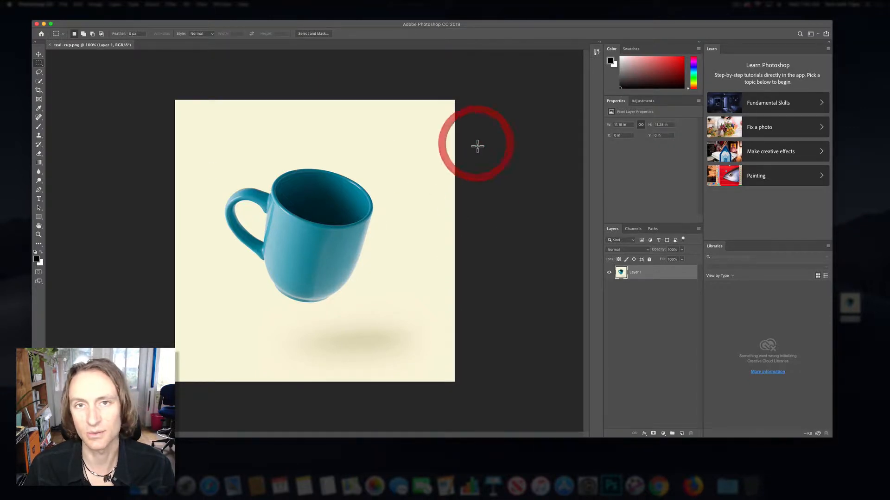
- Switch to full screen mode with the menu bar and reposition the image freely in the workspace
key("f")
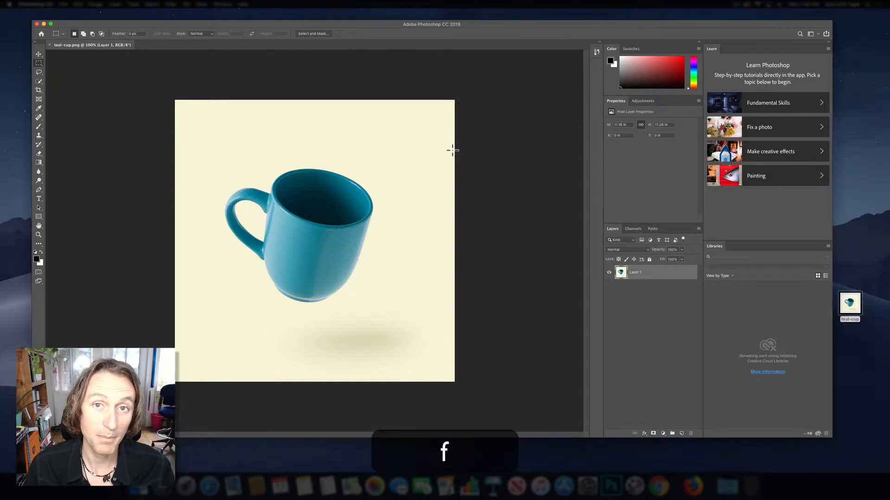
key("space")
left_click_drag(416, 157, 377, 153)
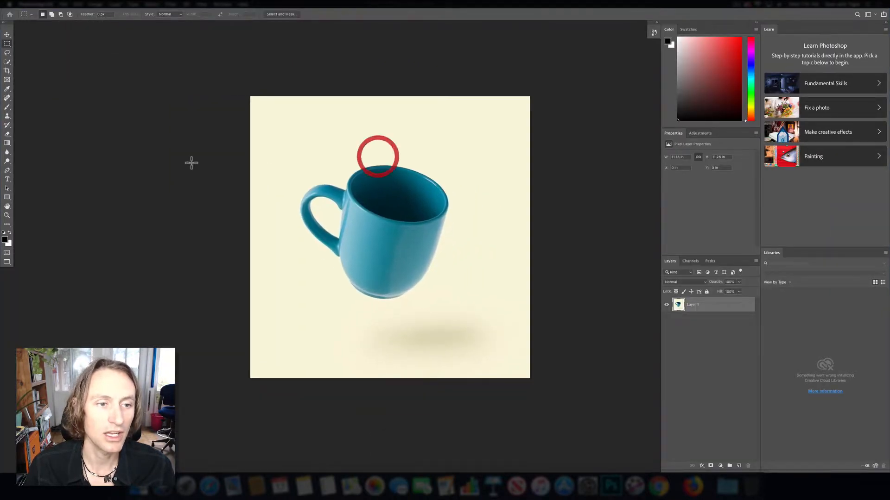
- Try Medium Gray as the background colour around the canvas and settle on Black
right_click(171, 155)
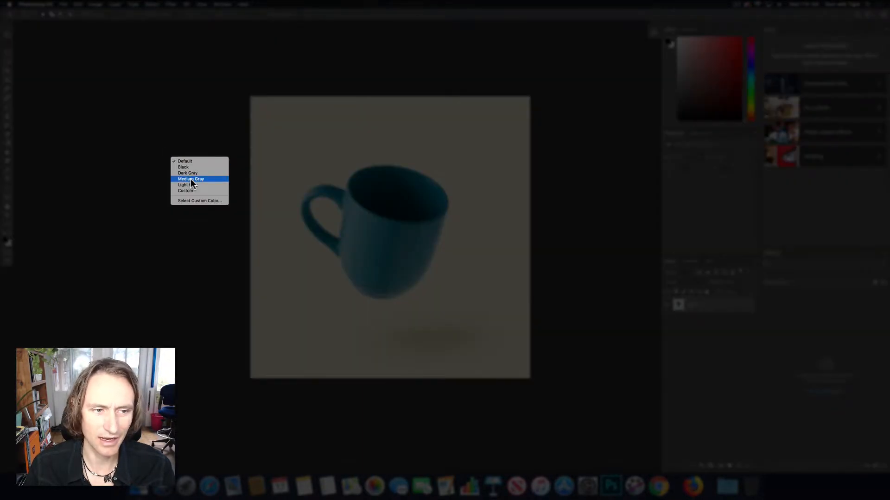
left_click(191, 179)
right_click(188, 167)
left_click(188, 168)
right_click(200, 187)
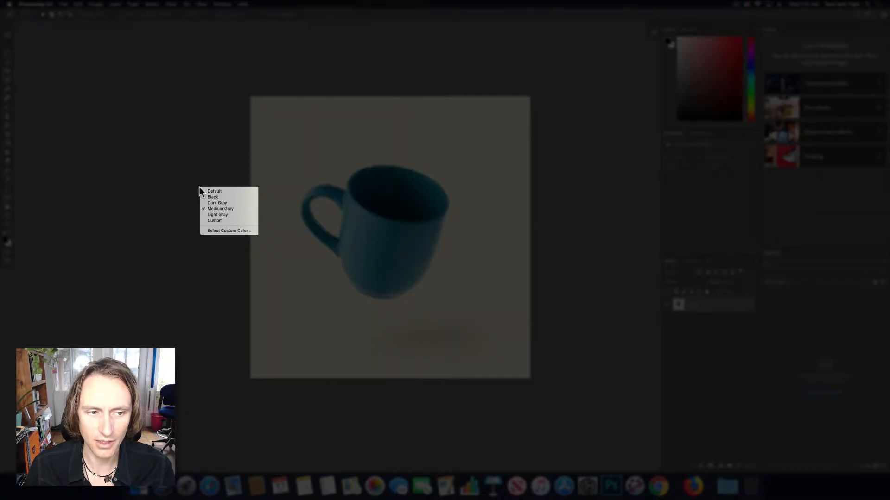
left_click(211, 195)
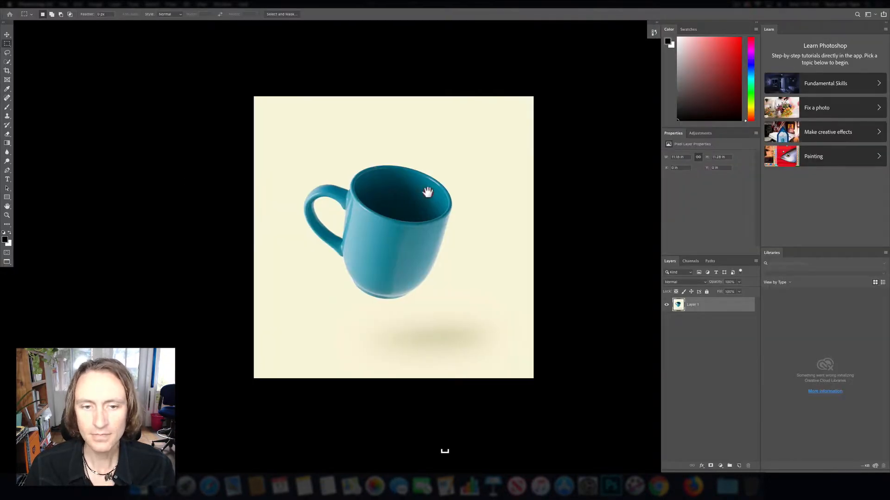
- Collapse the Learn and Libraries panels to icons to give the image more room
scroll(426, 193, "left", 3)
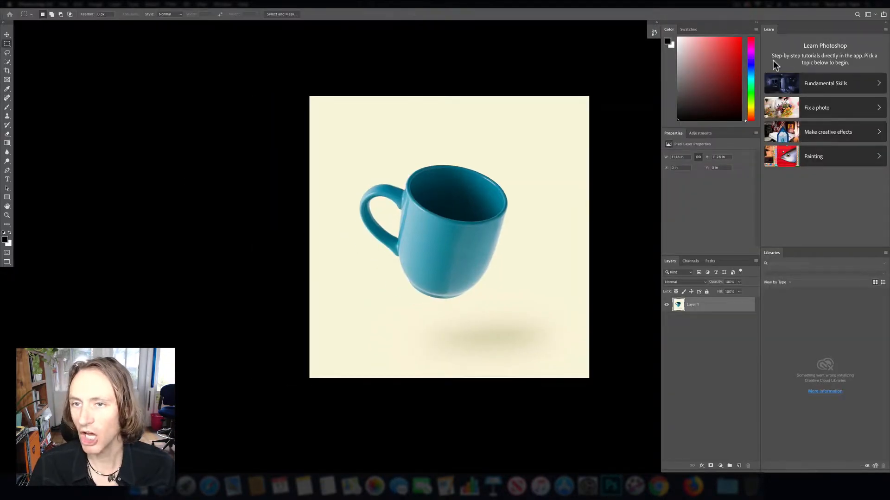
left_click(885, 22)
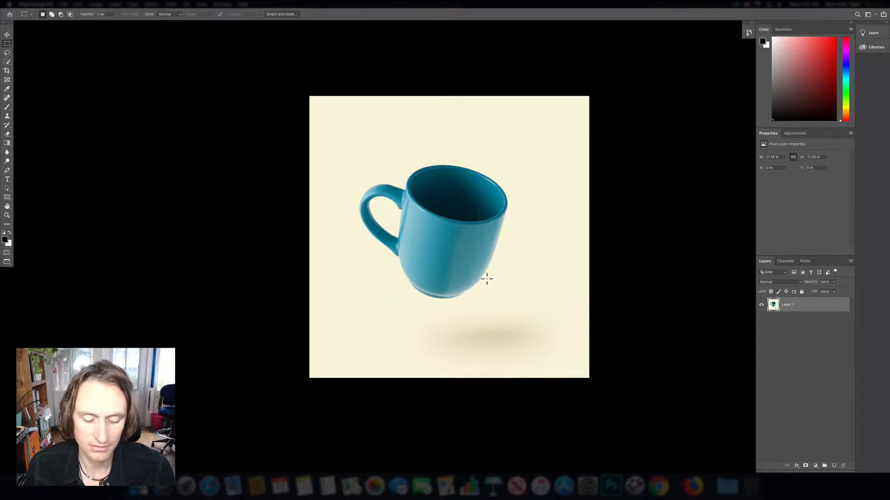
- Start outlining the mug with the Magnetic Lasso tool, tracing the handle's outer edge down to where it meets the body
key("p")
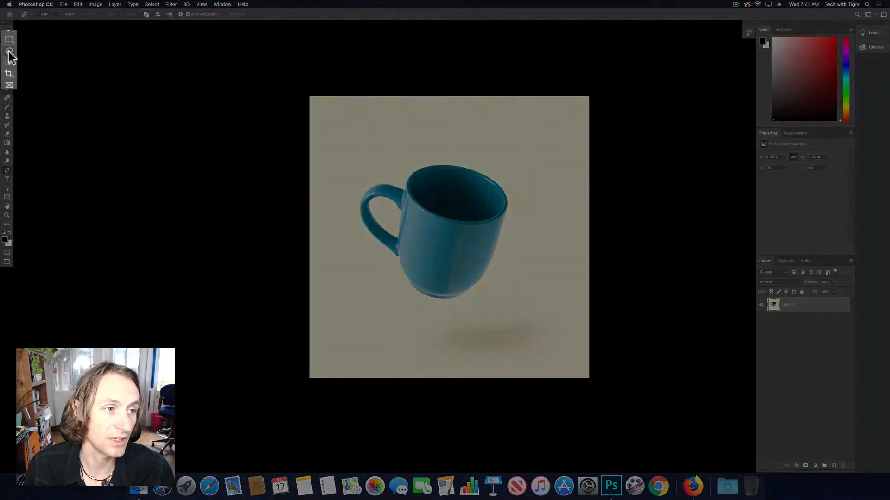
mouse_move(10, 56)
left_mouse_down()
mouse_move(52, 53)
mouse_move(60, 66)
left_mouse_up()
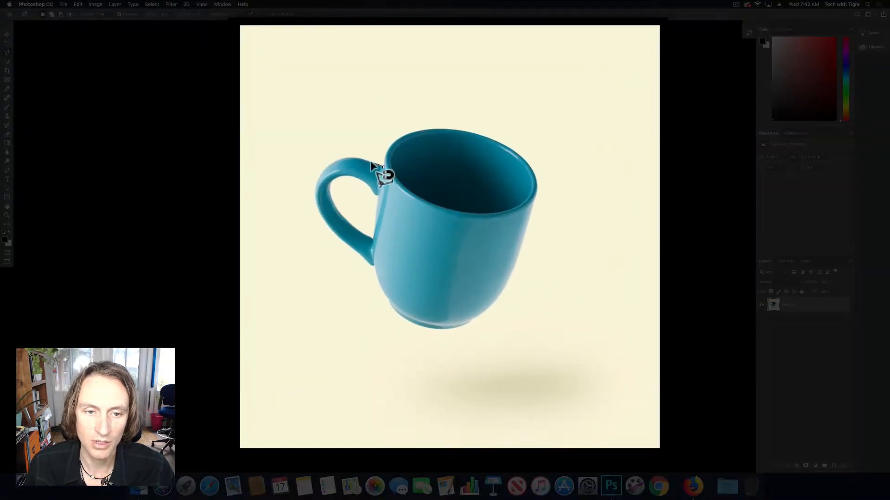
mouse_move(357, 162)
left_mouse_down()
mouse_move(328, 163)
mouse_move(316, 181)
mouse_move(317, 212)
mouse_move(374, 270)
left_mouse_up()
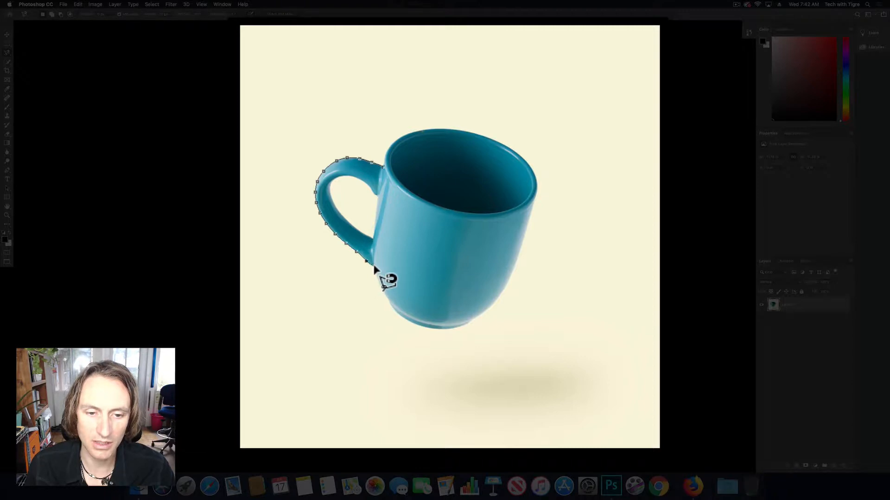
left_click(374, 263)
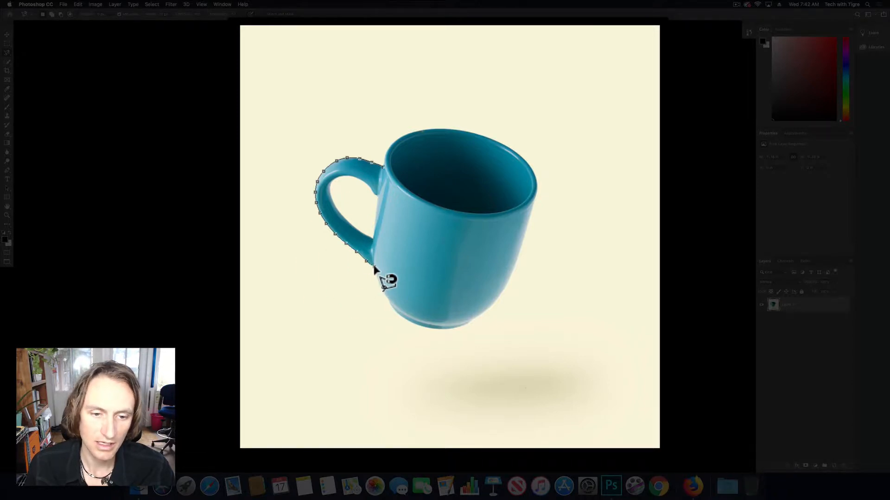
- Complete the Magnetic Lasso outline around the mug's base, side and rim, and subtract the opening inside the handle from the selection
scroll(374, 270, "down", 1)
key("super+space")
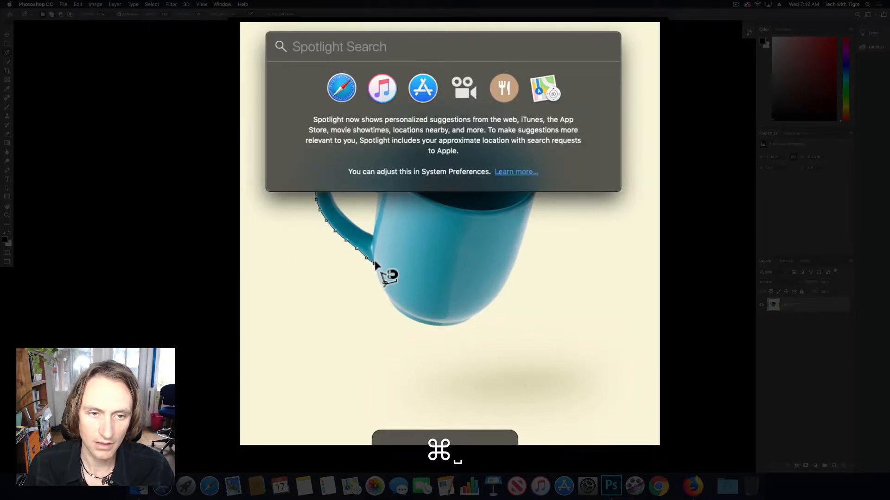
key("super+space")
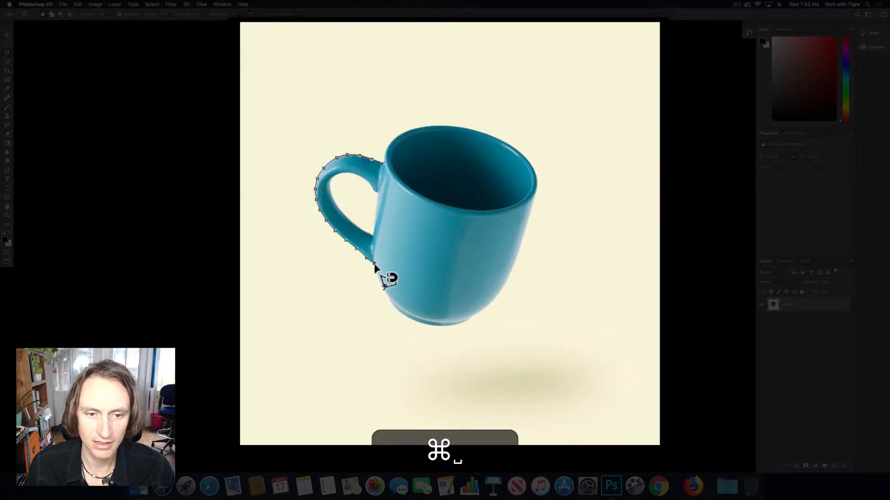
key("z")
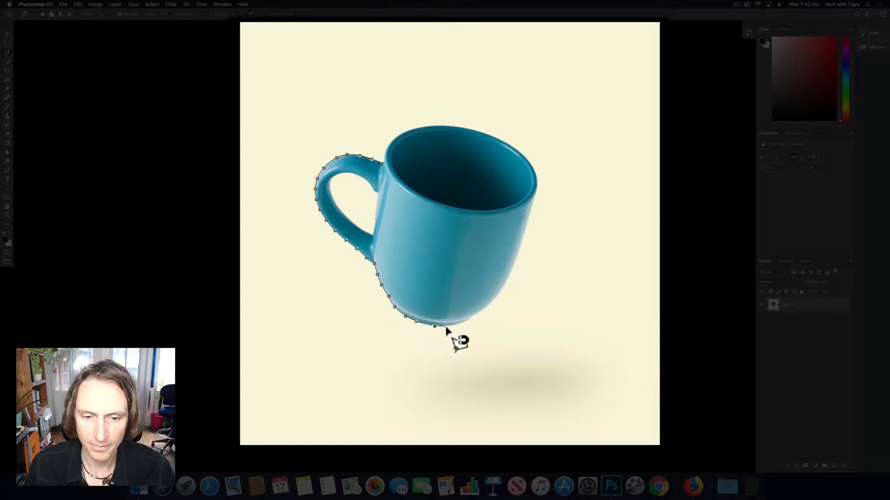
left_click(473, 317)
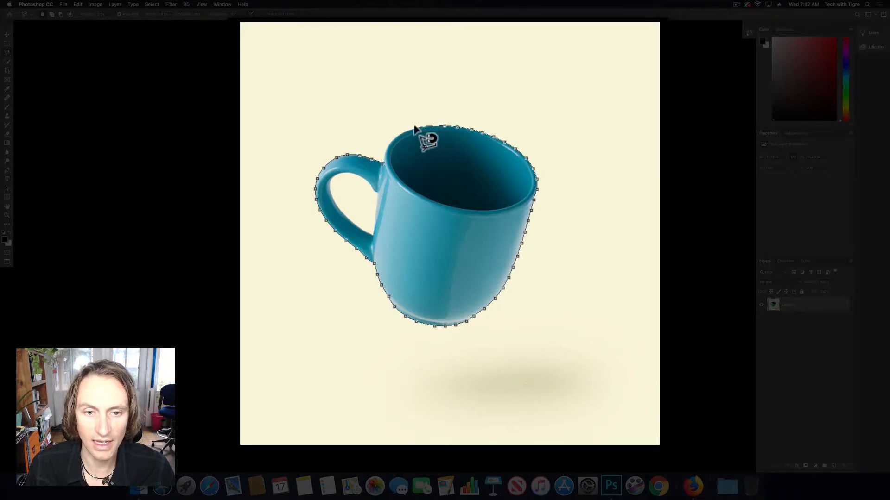
left_click(384, 161)
key("alt")
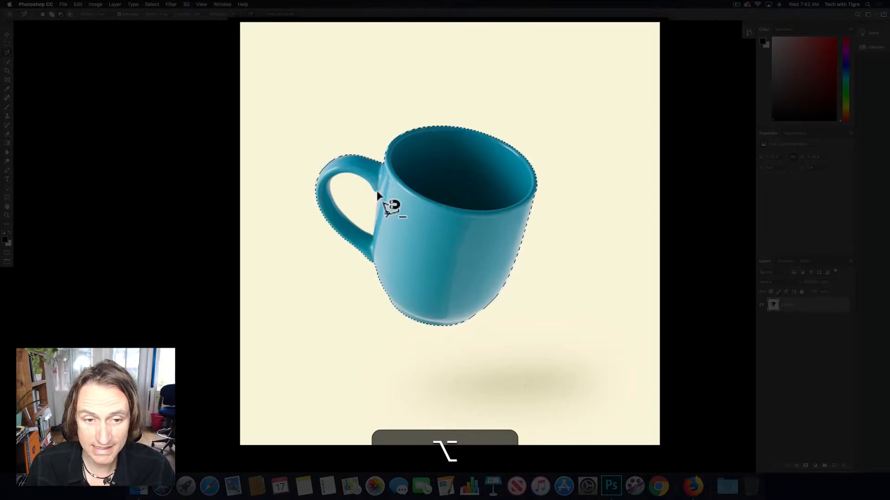
left_click(376, 192)
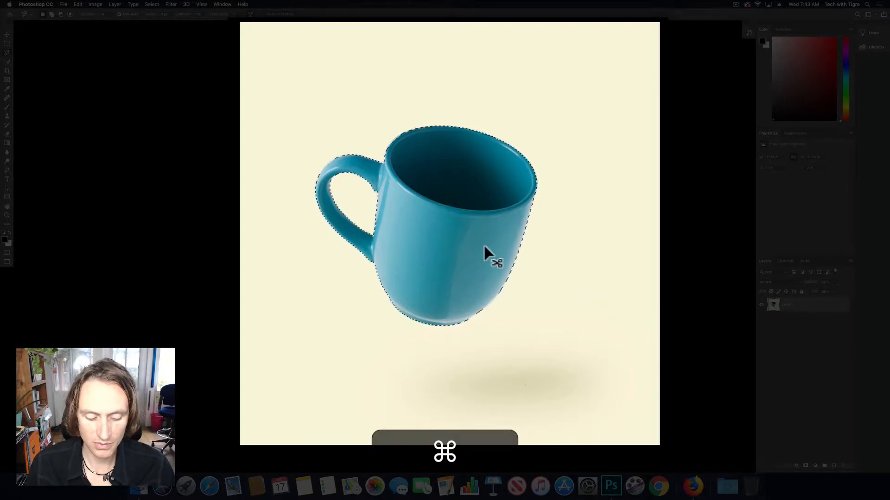
- Copy the selected mug, paste it onto its own layer and duplicate that layer
key("super+minus")
key("super+minus")
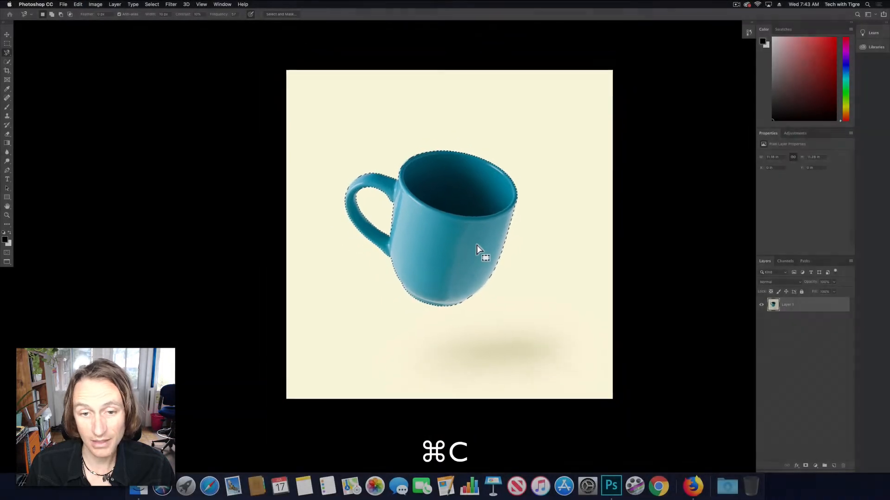
key("super+v")
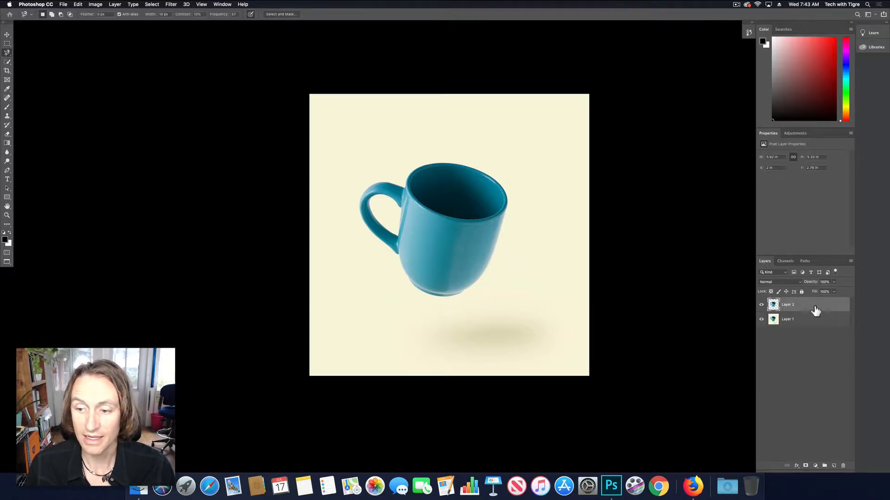
key("super")
key("super+j")
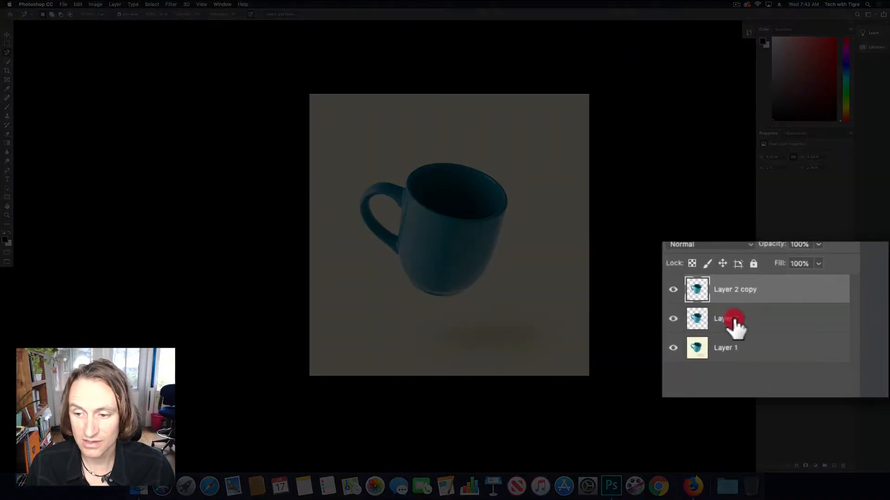
- Rename the lower mug cutout layer NOTASMARTOBJECT
double_click(790, 320)
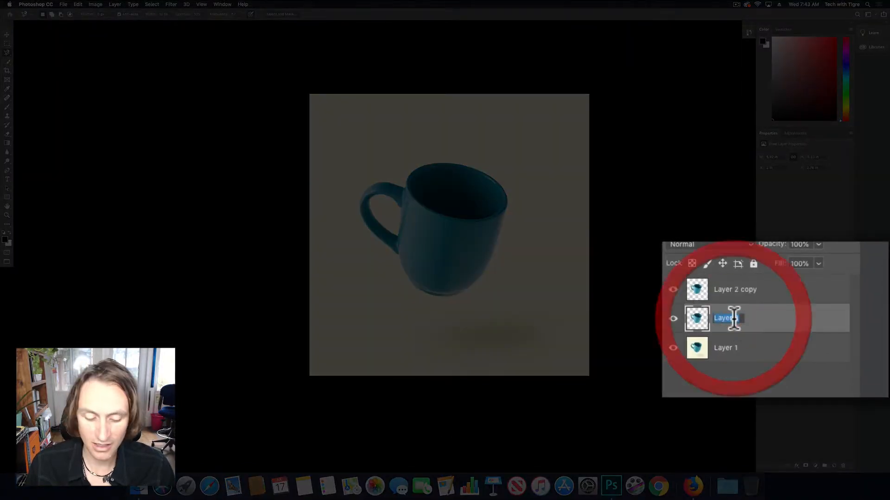
type("NOTASMA")
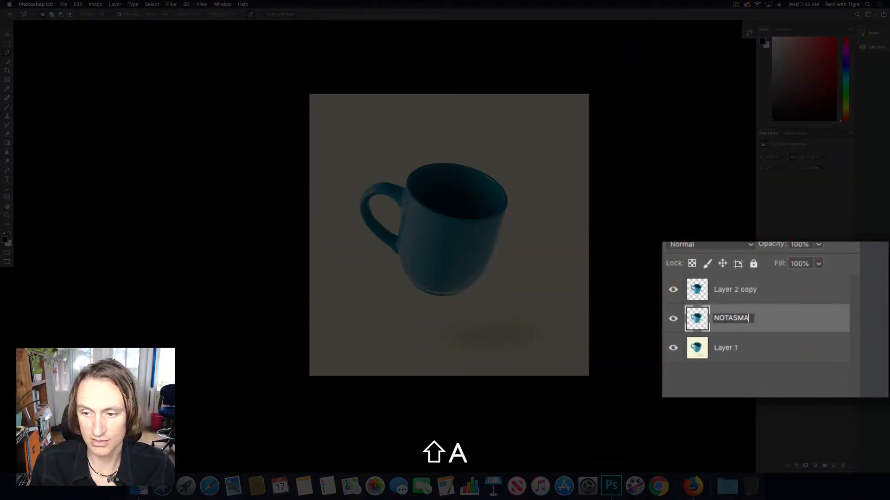
type("RTOBJECT")
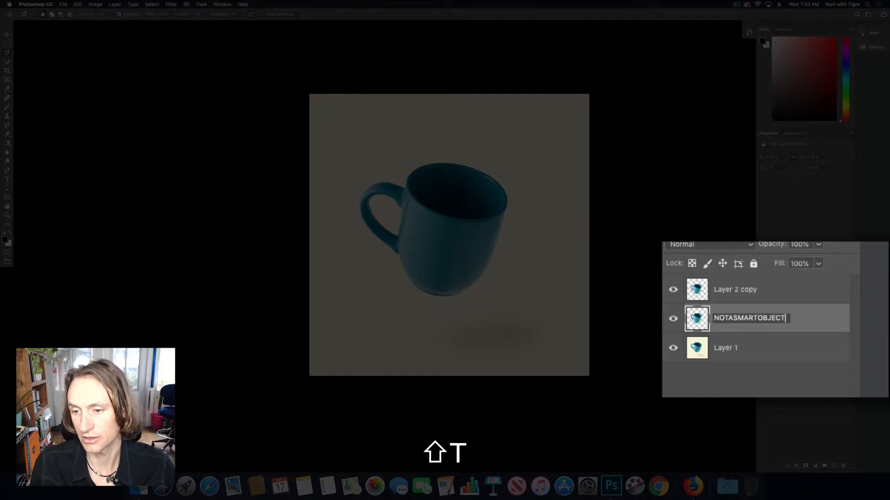
- Rename the duplicated mug layer I AM A SMART OBJECT and convert it to a Smart Object
double_click(746, 289)
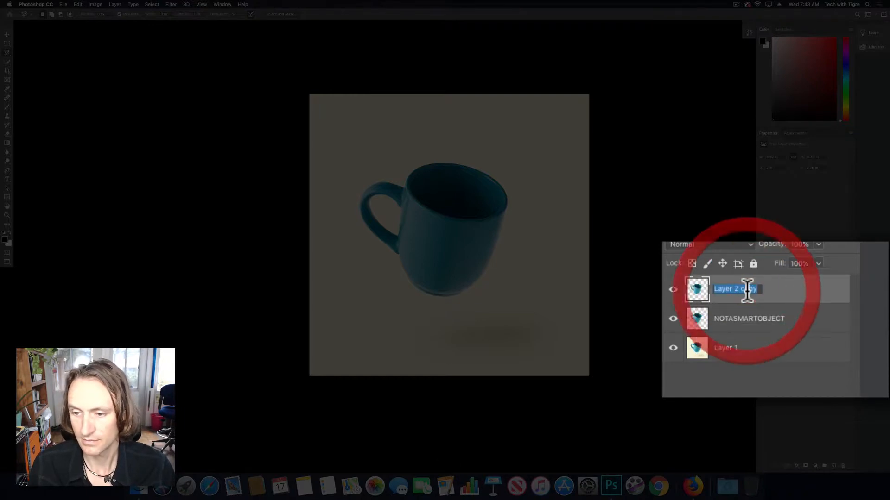
type("I AM")
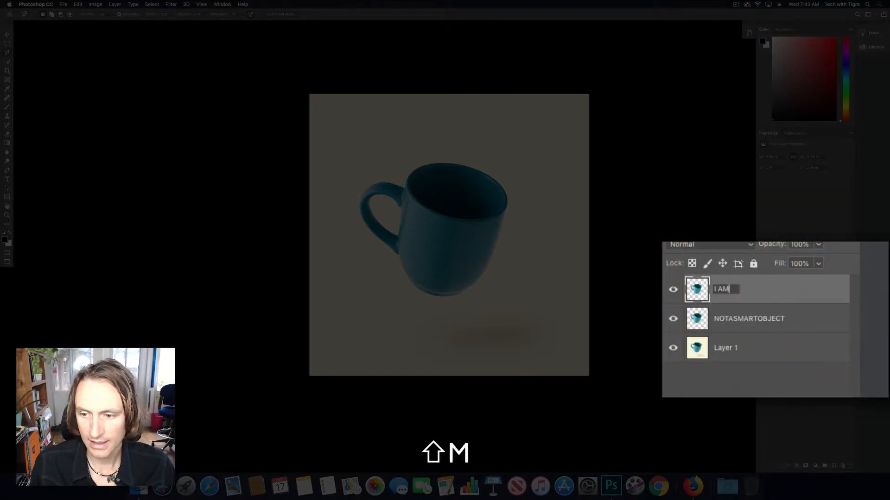
type(" A SMART OBJECT")
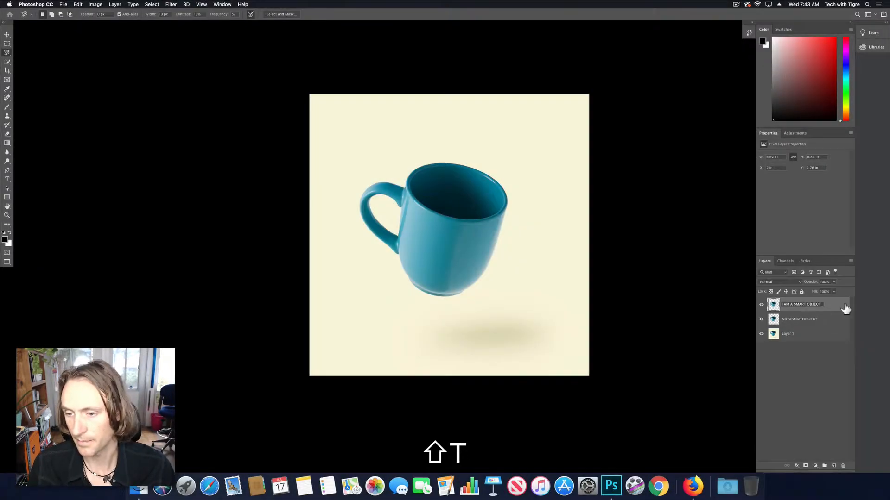
right_click(840, 304)
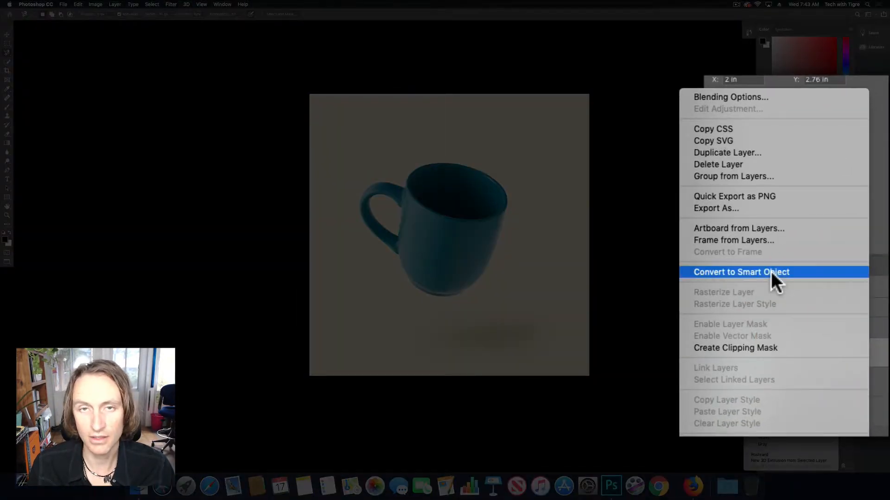
left_click(771, 273)
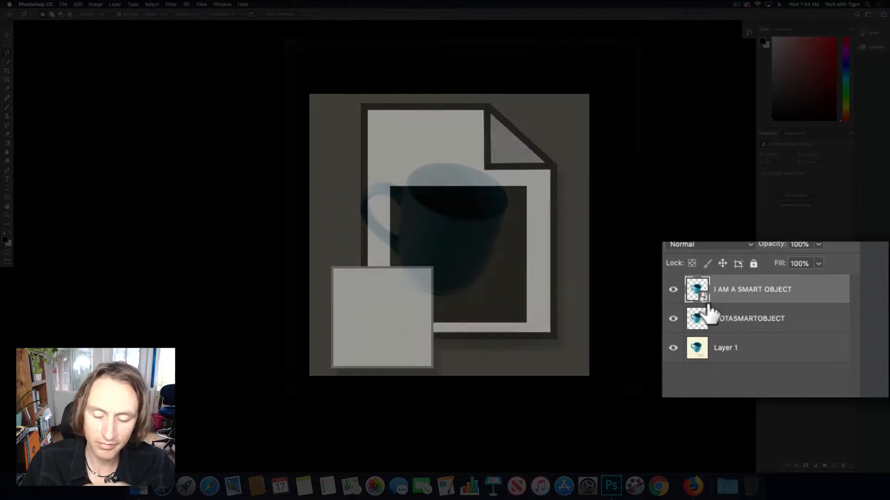
- Hide the I AM A SMART OBJECT and NOTASMARTOBJECT layers and make Layer 1 the active layer
left_click(807, 331)
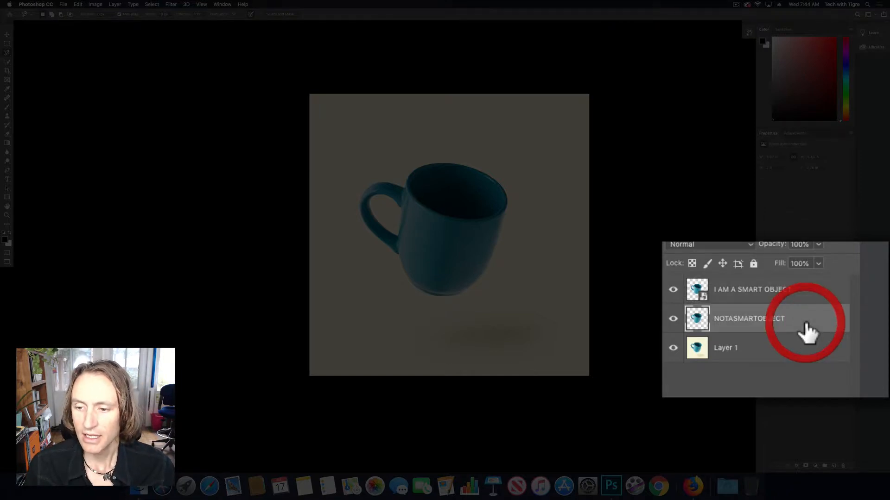
left_click(673, 290)
left_click(672, 318)
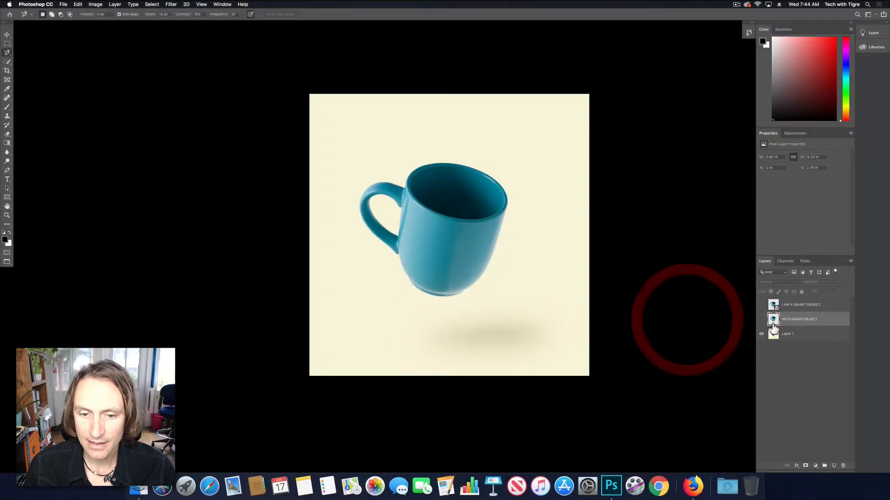
left_click(804, 334)
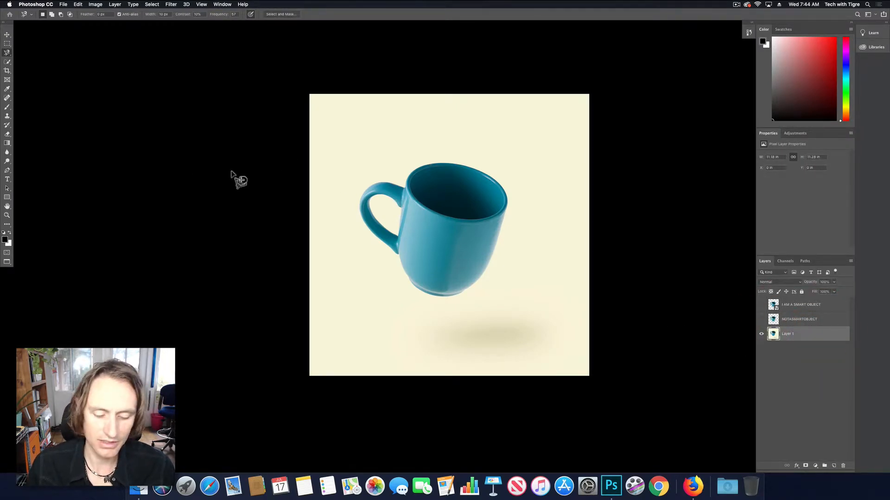
- Sample the photo's cream backdrop near the upper corner and below the mug as the foreground and background colours
key("i")
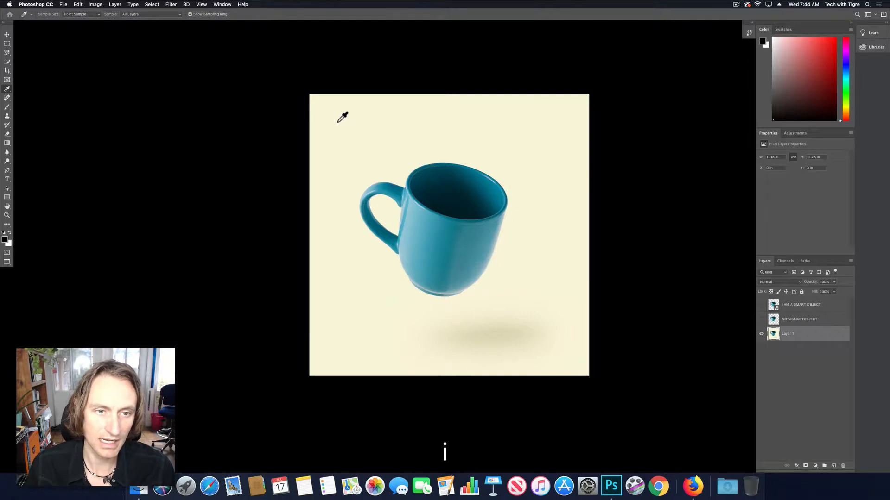
left_click(336, 107)
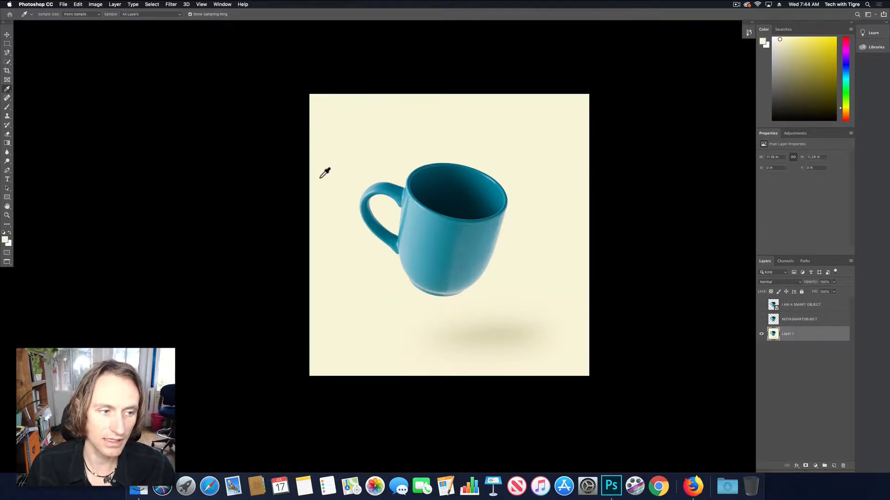
key("x")
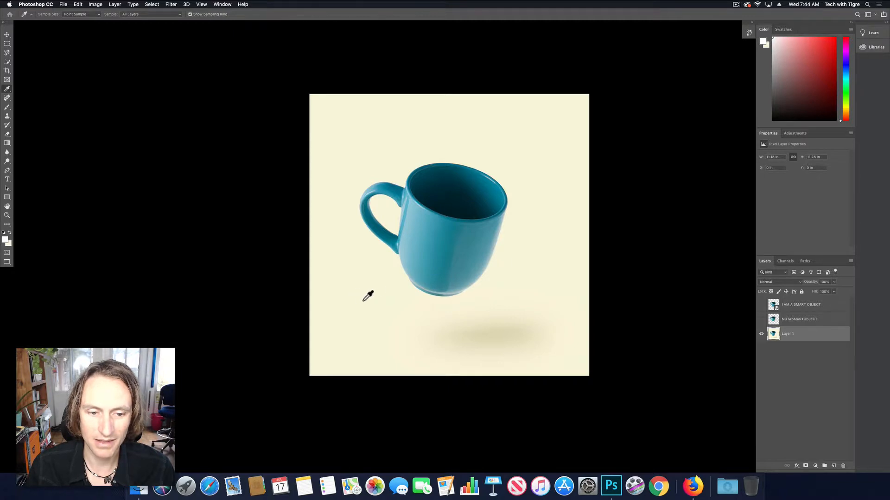
left_click(397, 301)
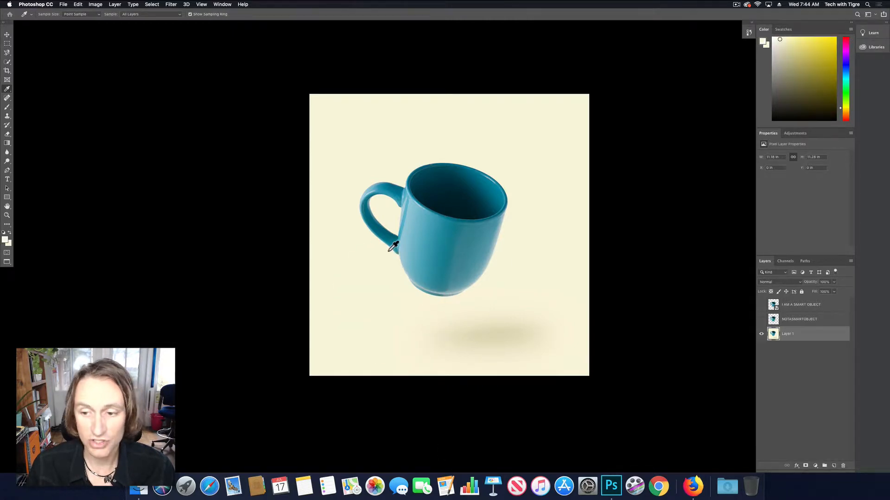
- Add a linear Gradient Fill layer above Layer 1 using the opaque gradient between the two sampled cream colours
key("g")
left_click(815, 466)
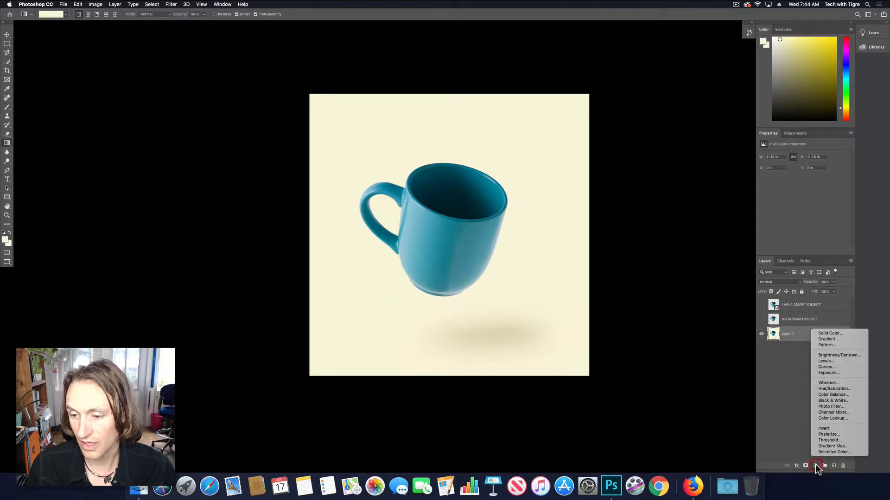
left_click(828, 340)
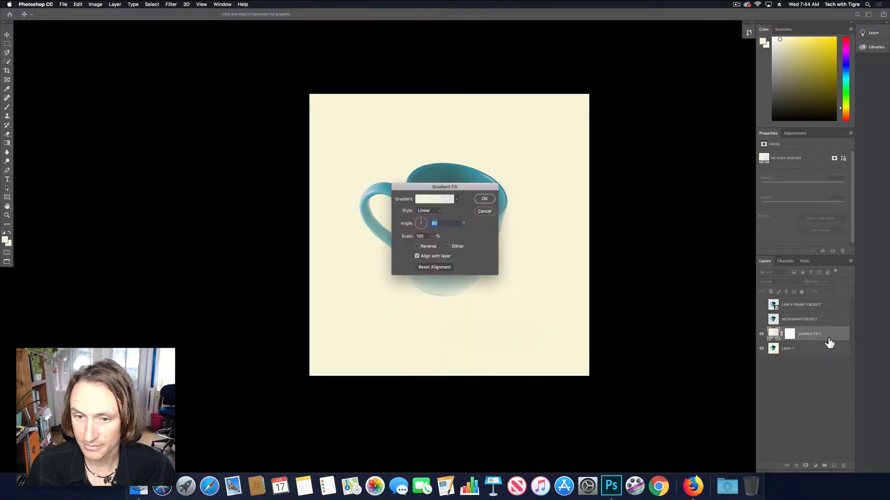
left_click(456, 200)
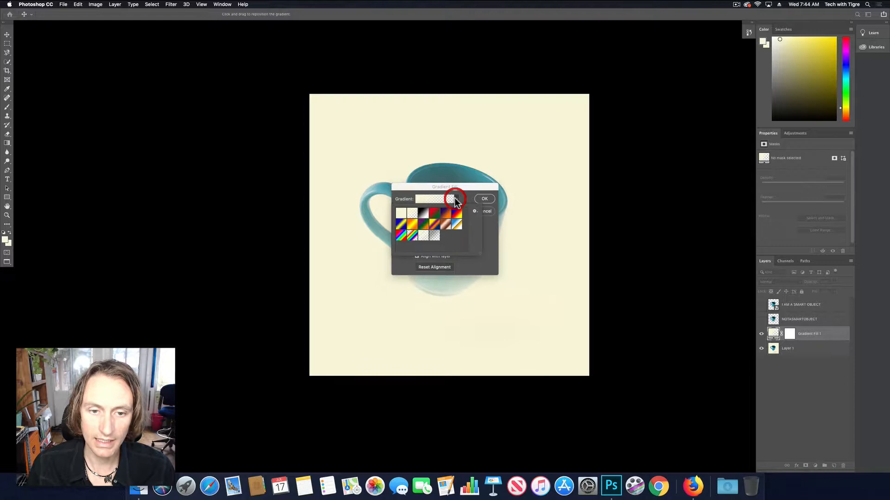
left_click(403, 215)
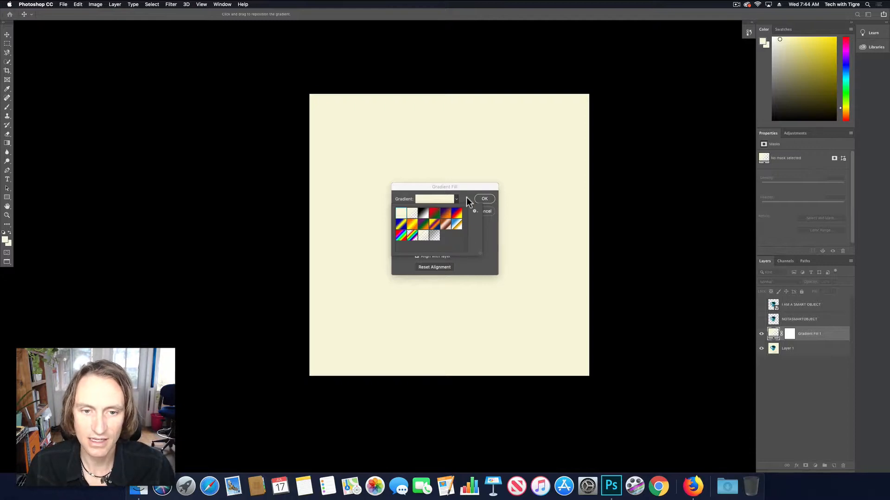
left_click(484, 199)
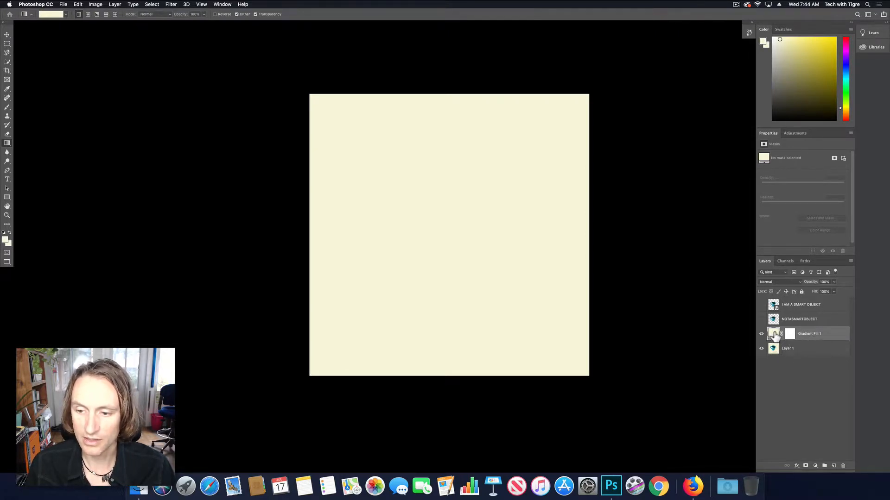
- Select the canvas strip below the mug area and fill it with black on the Gradient Fill 1 layer's mask
left_click(788, 336)
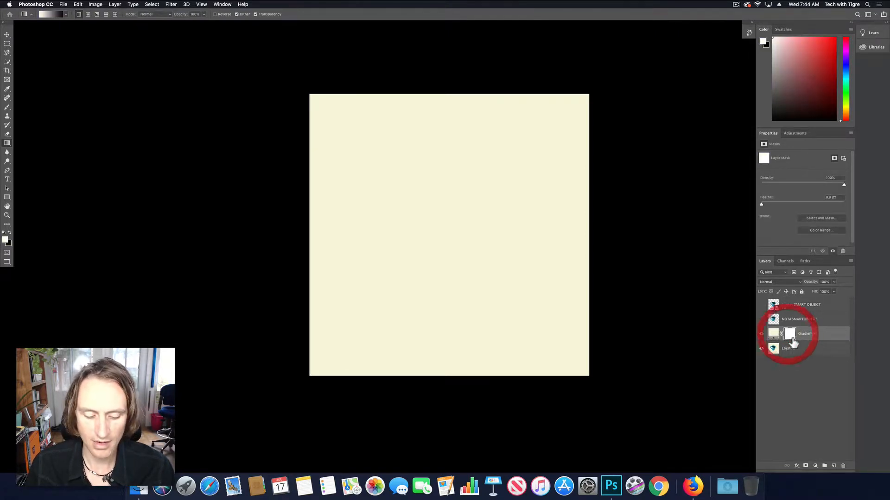
key("m")
left_click_drag(296, 87, 619, 324)
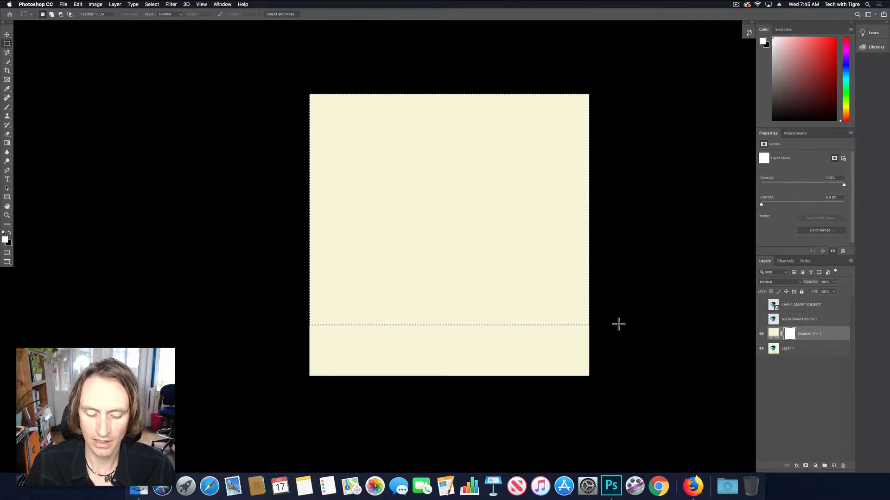
key("super+shift+i")
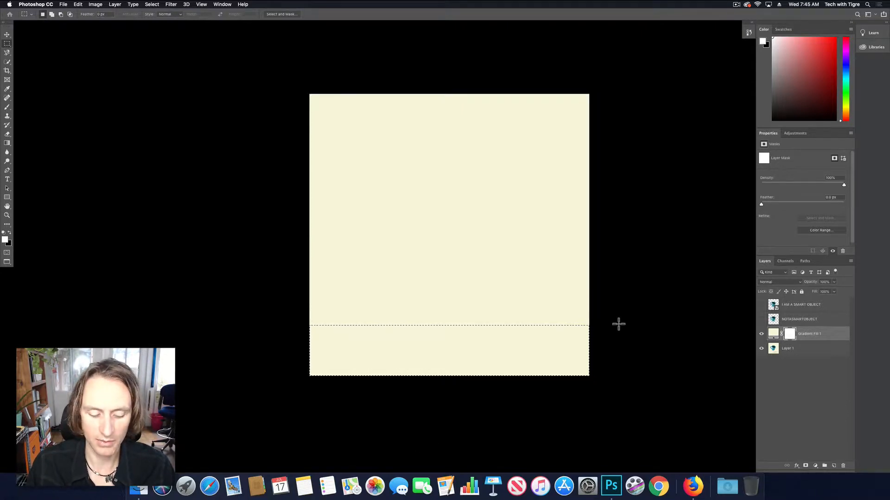
key("super+BackSpace")
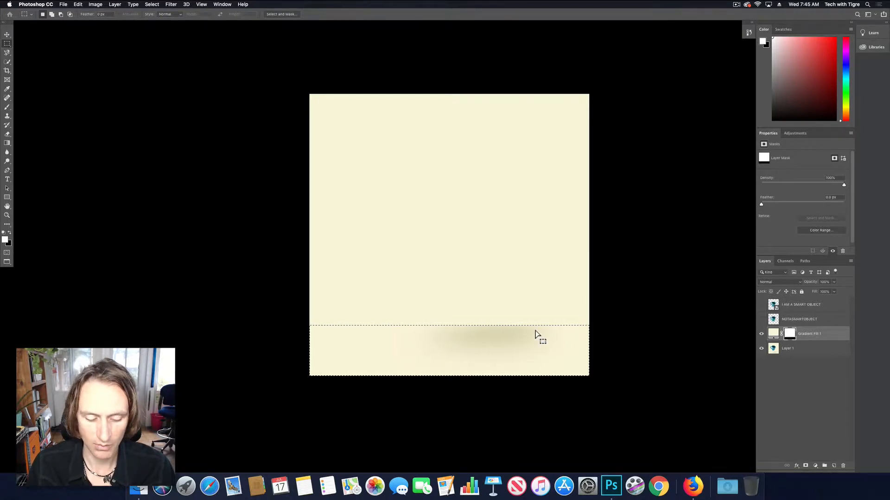
- Extend the black area of the gradient's mask upward to uncover the mug's whole shadow, and clear the selection
left_click_drag(600, 305, 279, 416)
key("super+BackSpace")
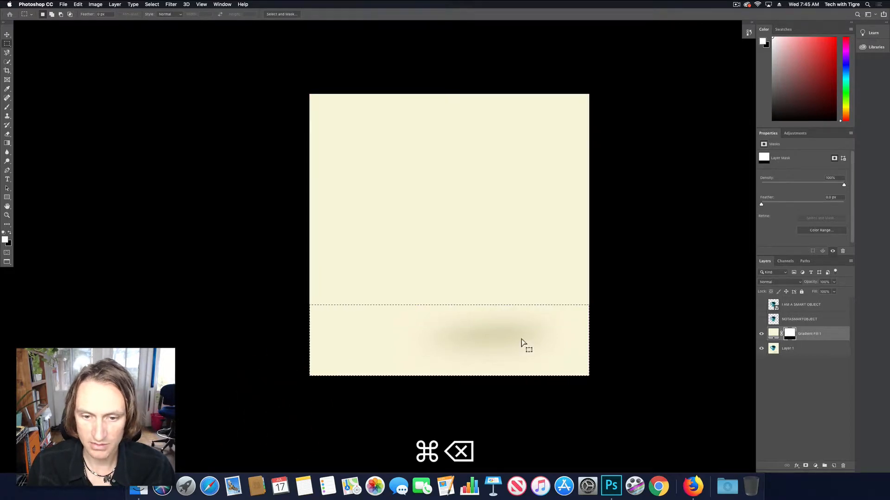
key("super+d")
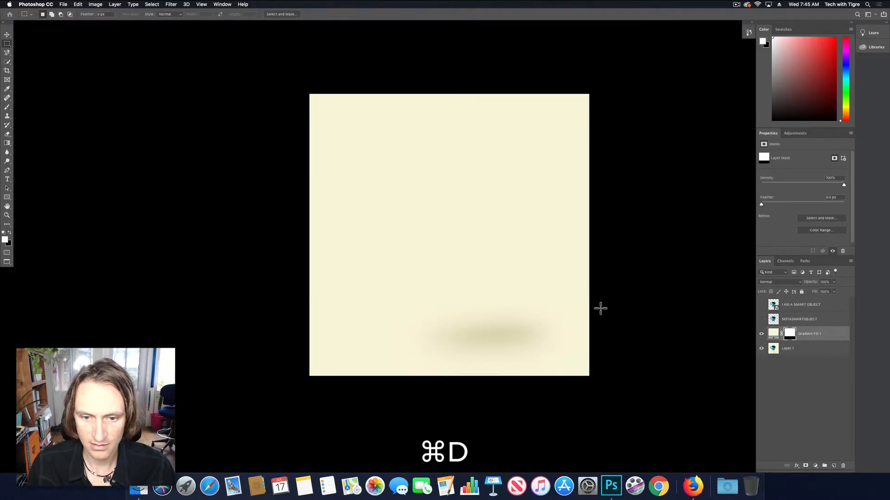
left_click_drag(300, 314, 301, 314)
key("super+BackSpace")
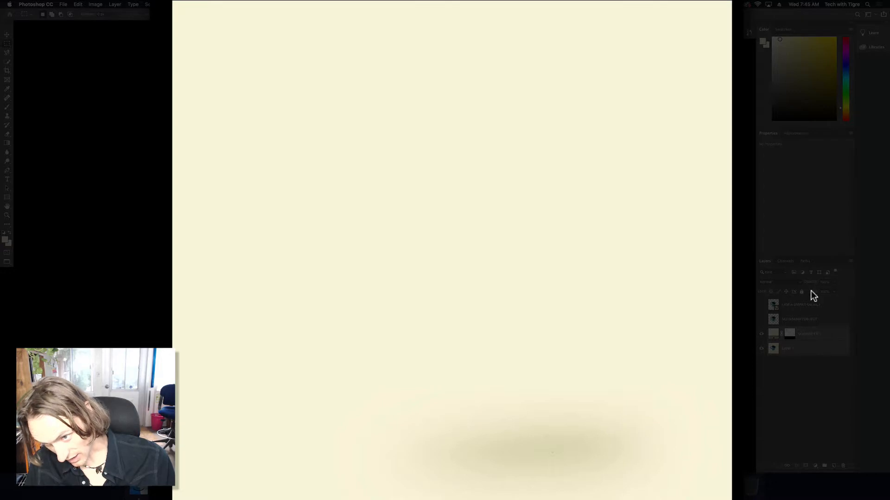
- Target the Gradient Fill 1 mask with a soft brush of 268 px and 0% hardness
left_click(790, 334)
key("b")
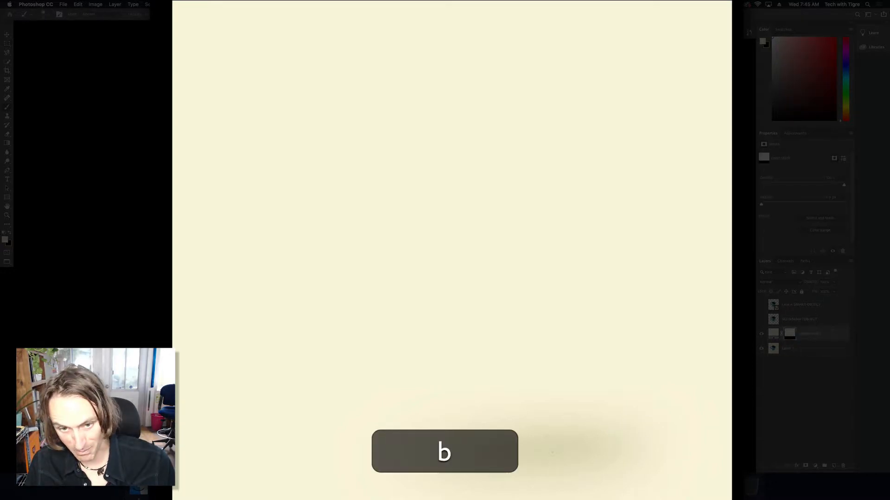
right_click(472, 294)
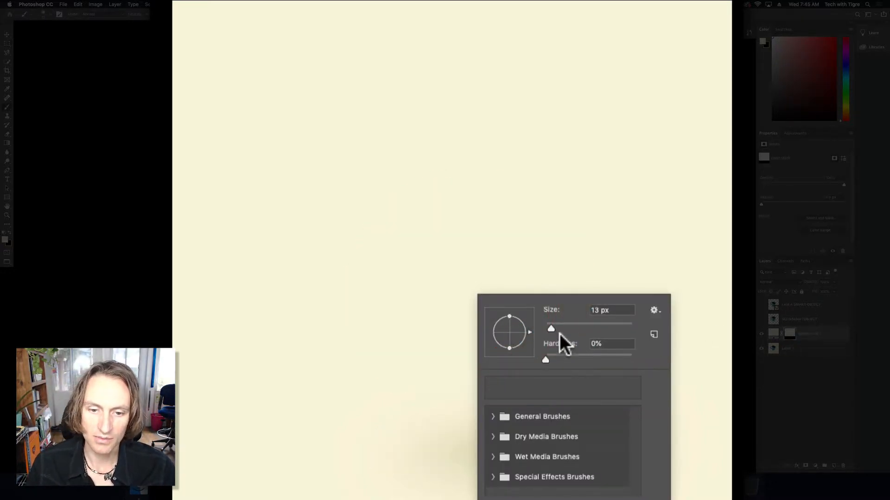
left_click_drag(620, 329, 611, 329)
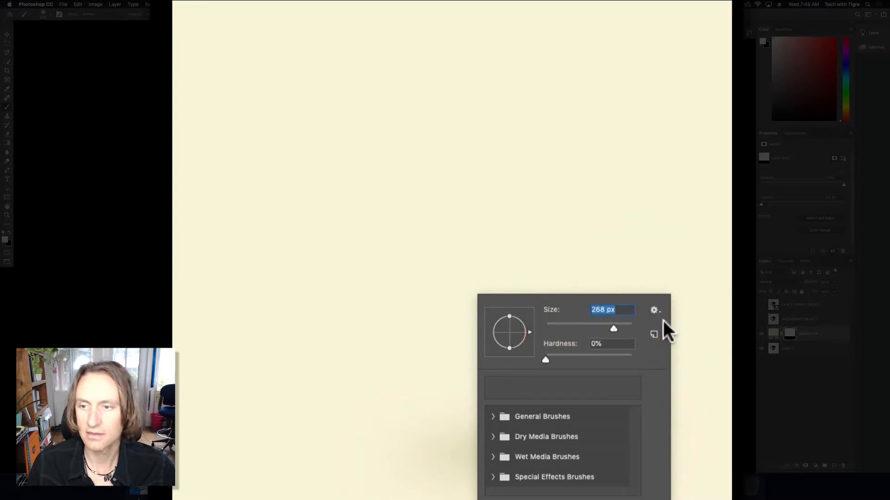
left_click(435, 133)
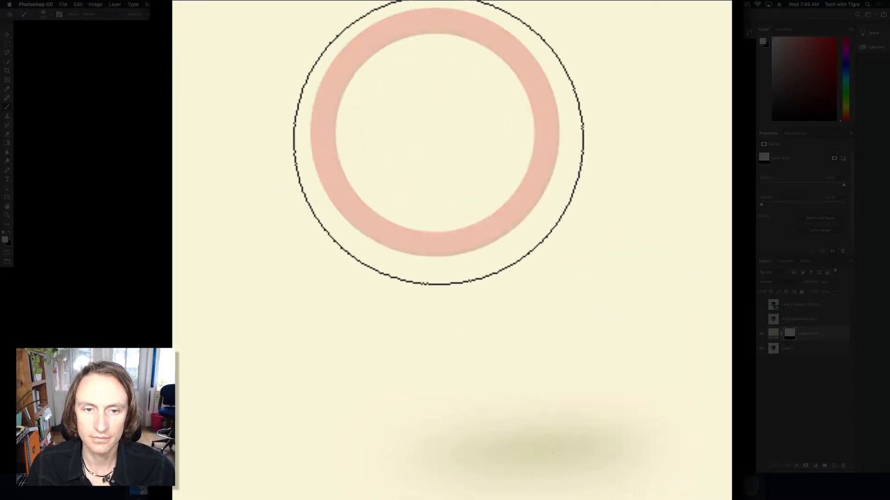
- Undo the trial dab over the shadow and paint white across the mask just above the shadow to soften the transition
left_click(562, 401)
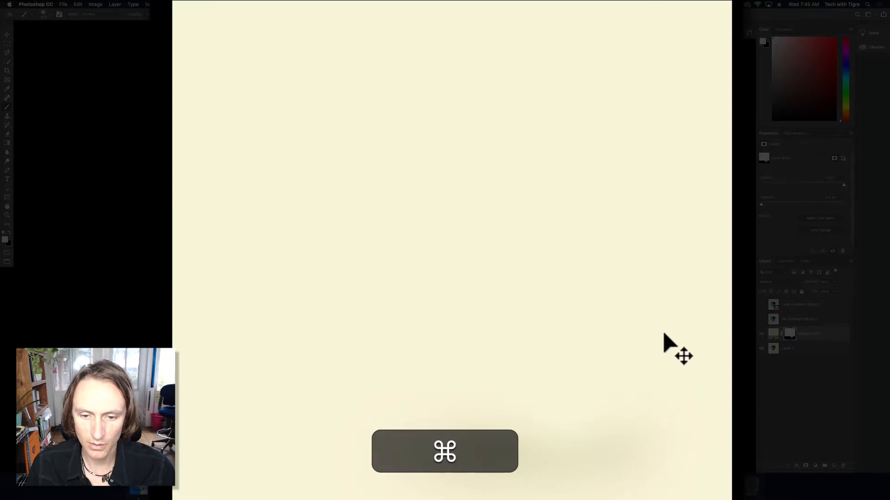
key("super+z")
mouse_move(690, 357)
left_mouse_down()
mouse_move(672, 346)
mouse_move(533, 330)
mouse_move(464, 332)
mouse_move(390, 352)
mouse_move(421, 336)
mouse_move(593, 331)
mouse_move(688, 355)
mouse_move(444, 332)
mouse_move(345, 362)
left_mouse_up()
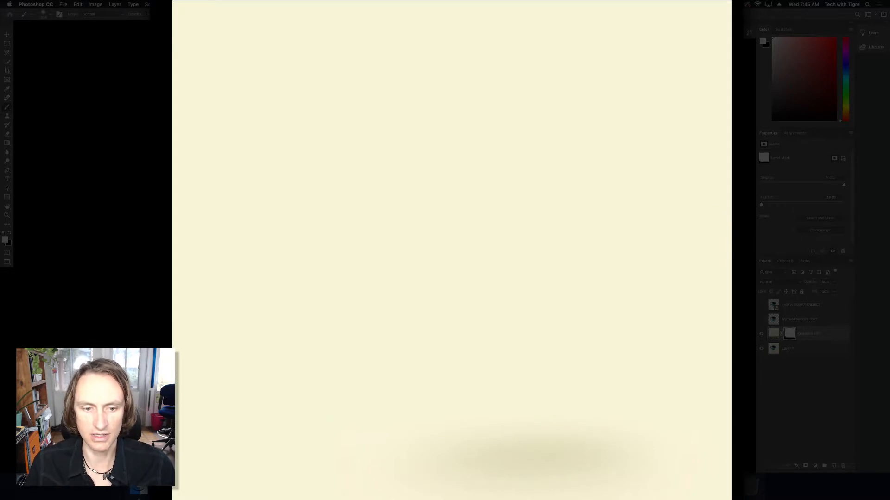
mouse_move(292, 335)
left_mouse_down()
mouse_move(194, 411)
mouse_move(326, 358)
left_mouse_up()
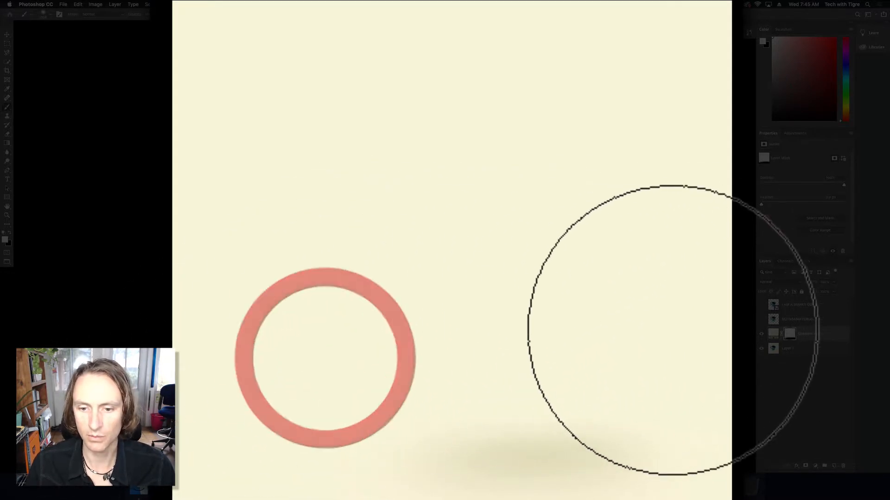
- Toggle the visibility of the I AM A SMART OBJECT and NOTASMARTOBJECT layers in turn to compare the mugs against the rebuilt background
left_click(761, 306)
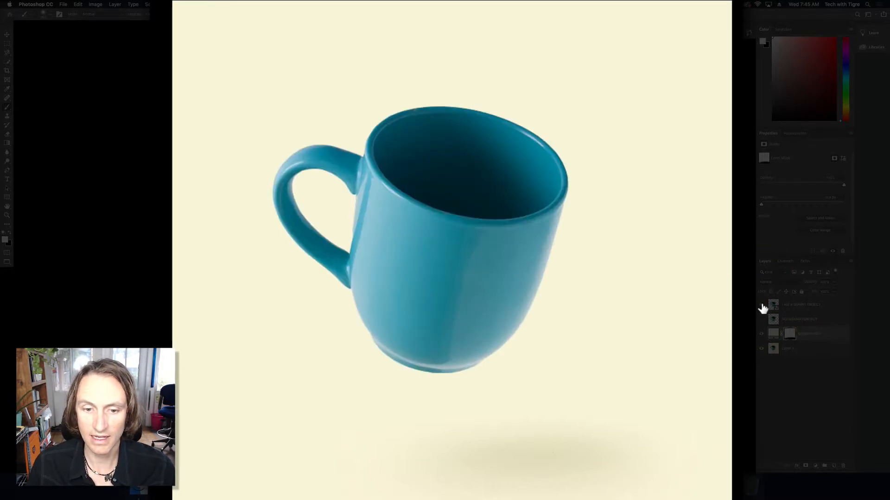
left_click(762, 304)
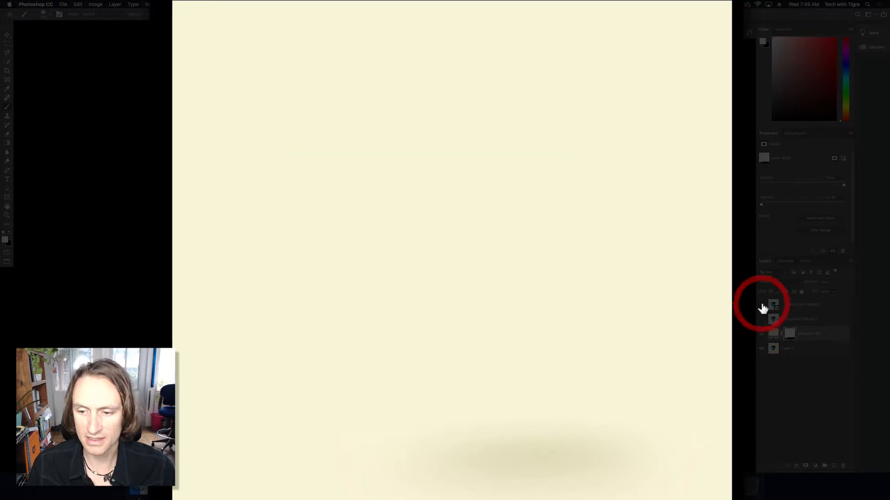
left_click(761, 305)
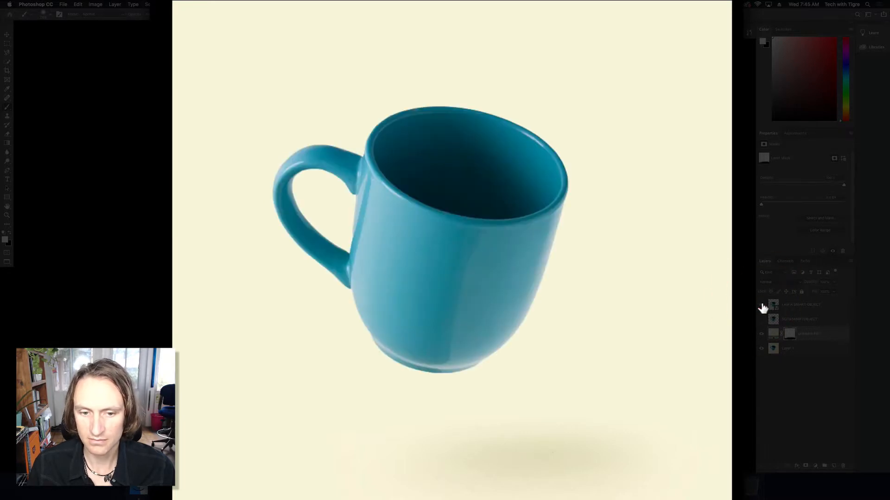
left_click(762, 305)
left_click(761, 319)
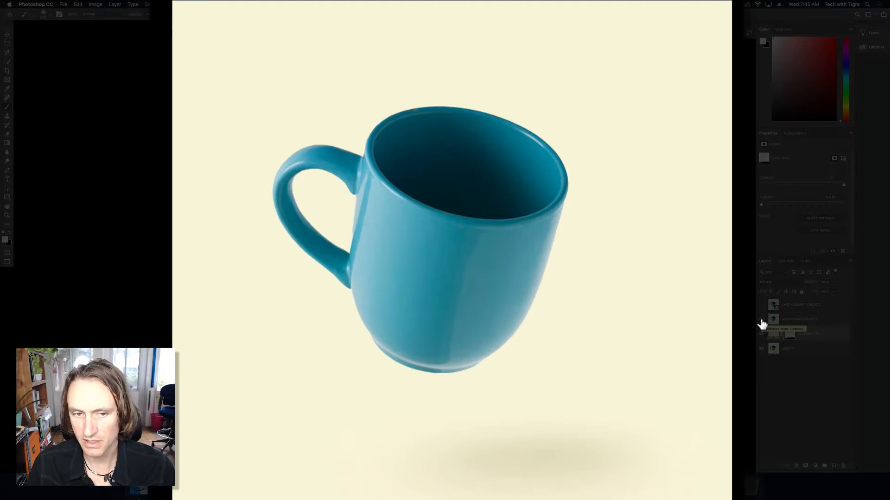
left_click(762, 319)
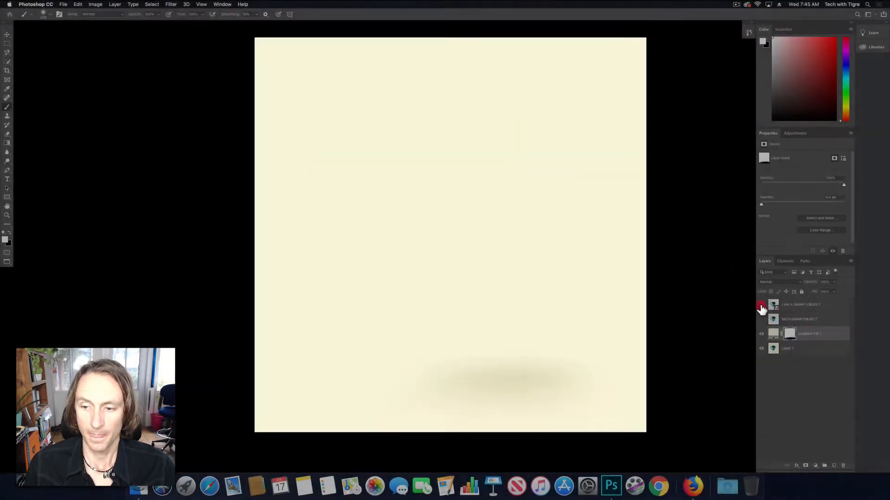
- Show both mug layers and scale them together about their centre to roughly half size
left_click(761, 305)
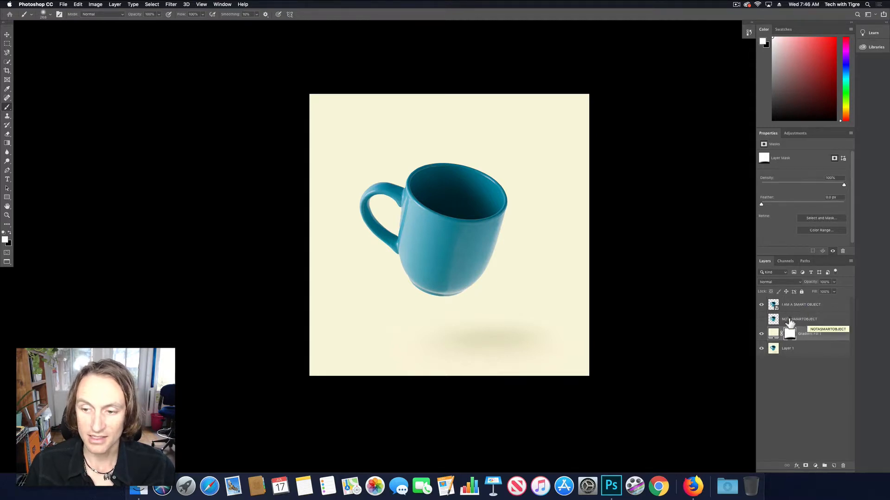
left_click(761, 320)
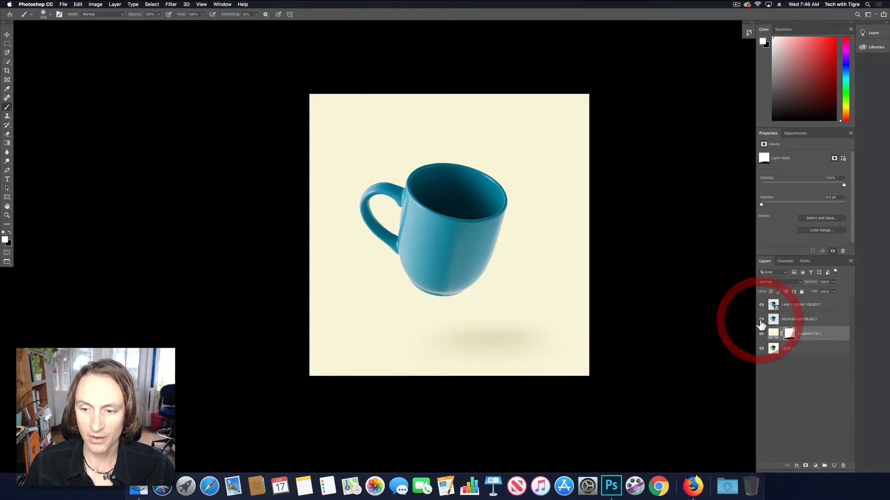
left_click(802, 309)
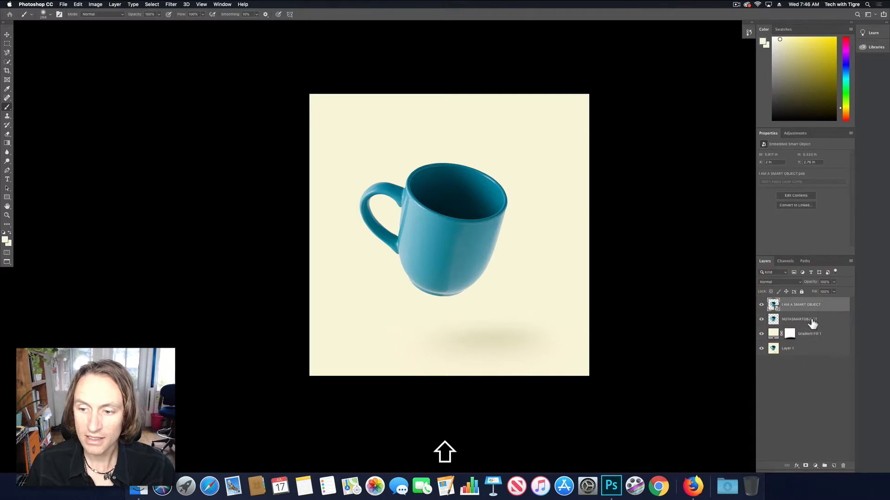
left_click(812, 321, "shift")
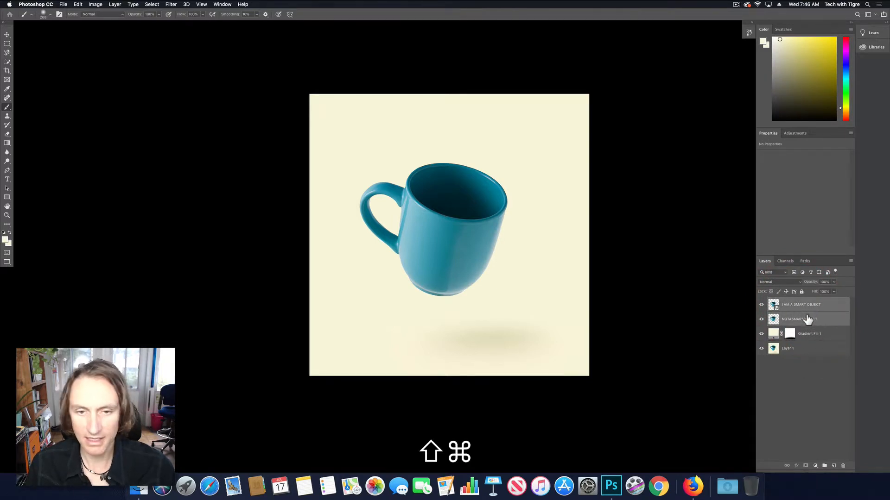
key("super+t")
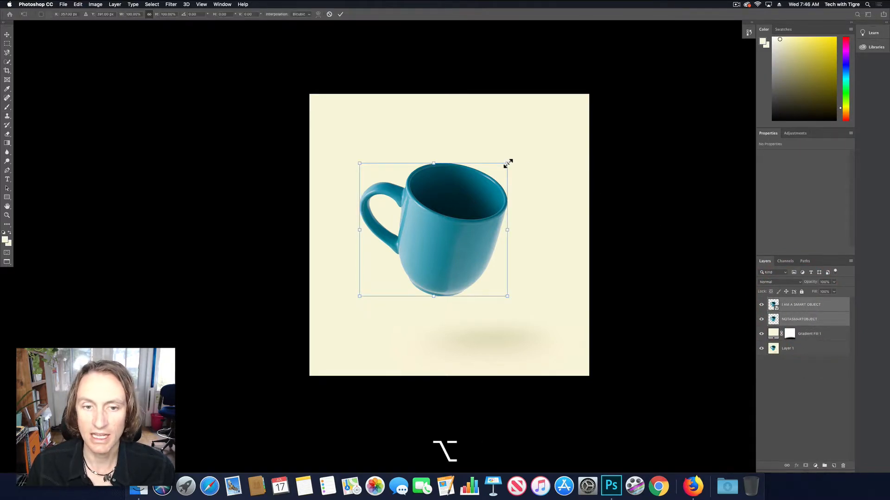
left_click_drag(507, 164, 473, 194)
key("super+Return")
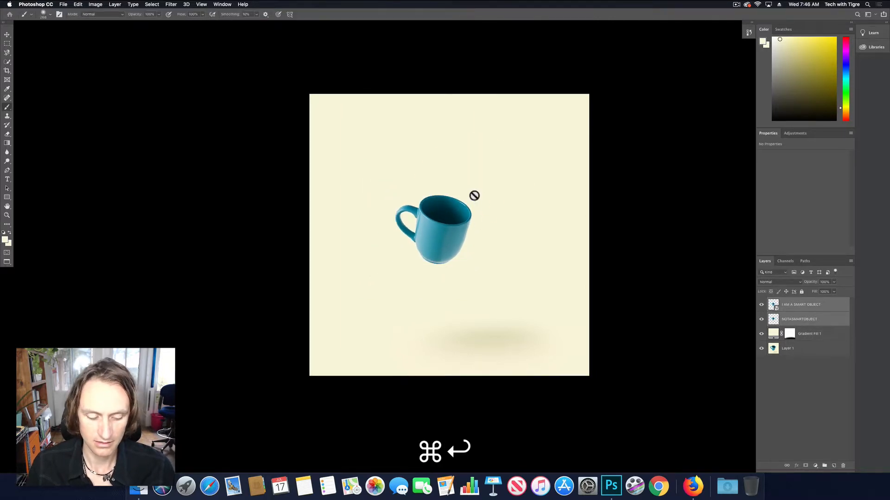
- Colour-label the NOTASMARTOBJECT layer red and the I AM A SMART OBJECT layer green
left_click(827, 319)
right_click(827, 318)
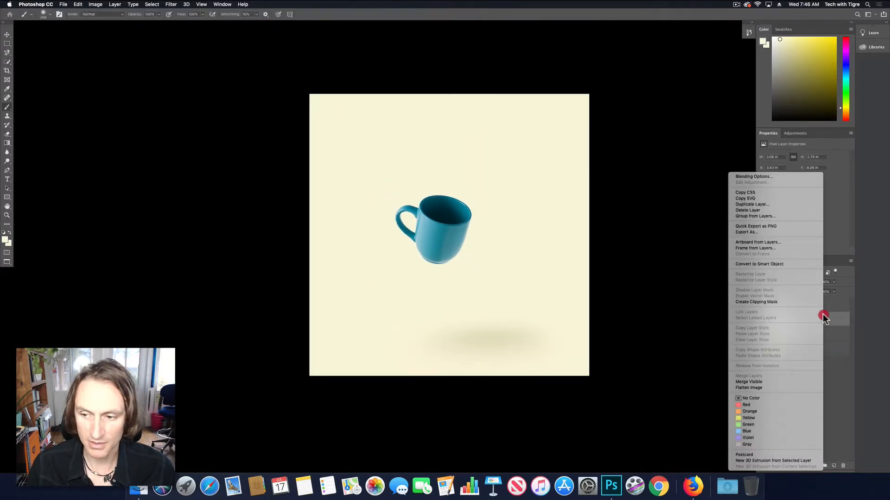
left_click(761, 403)
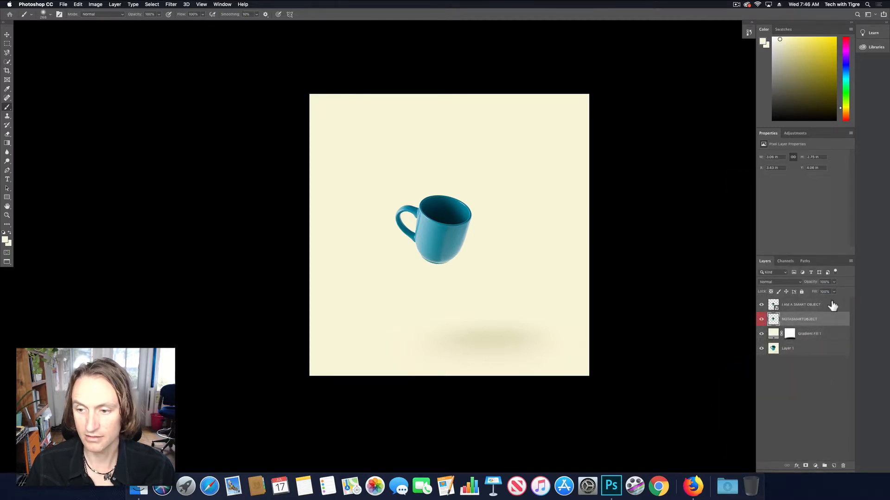
right_click(830, 300)
left_click(785, 423)
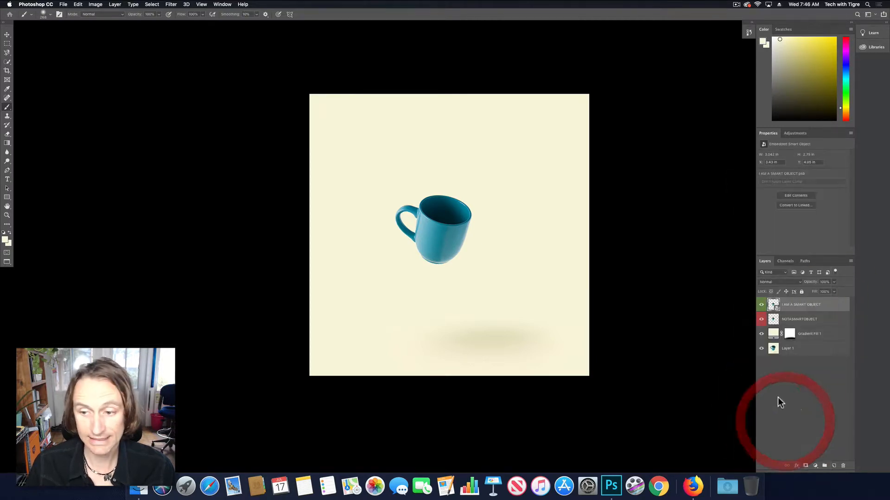
- Move the NOTASMARTOBJECT mug horizontally to the right of the Smart Object mug and inspect the two side by side
left_click(829, 324)
key("v")
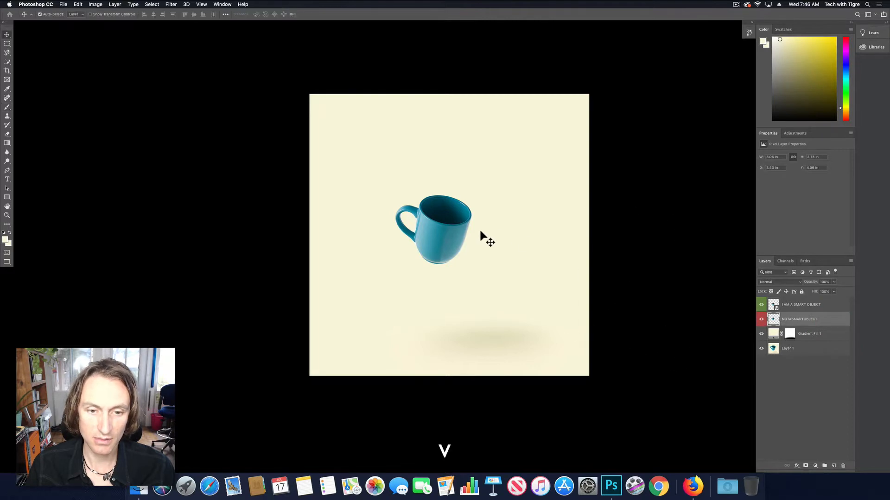
left_click_drag(444, 233, 529, 233)
left_click(492, 233, "super")
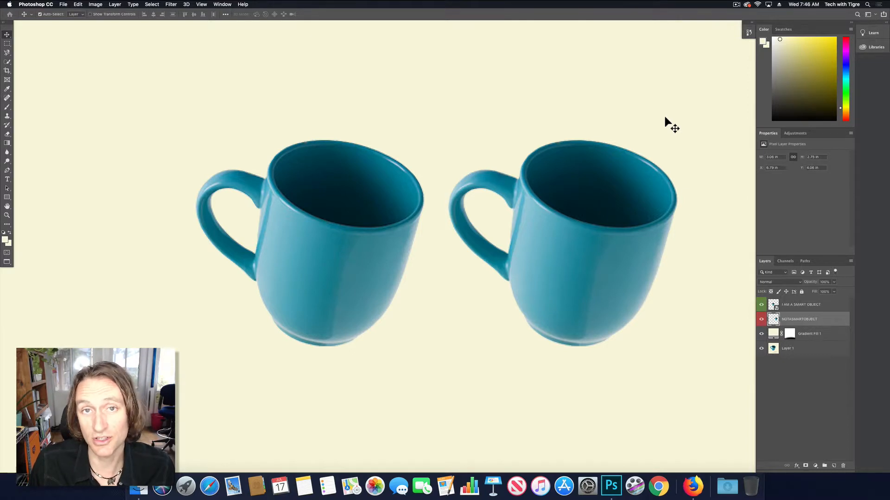
- Select both mug layers and shift the pair left to centre it horizontally on the canvas
key("super+minus")
key("super+minus")
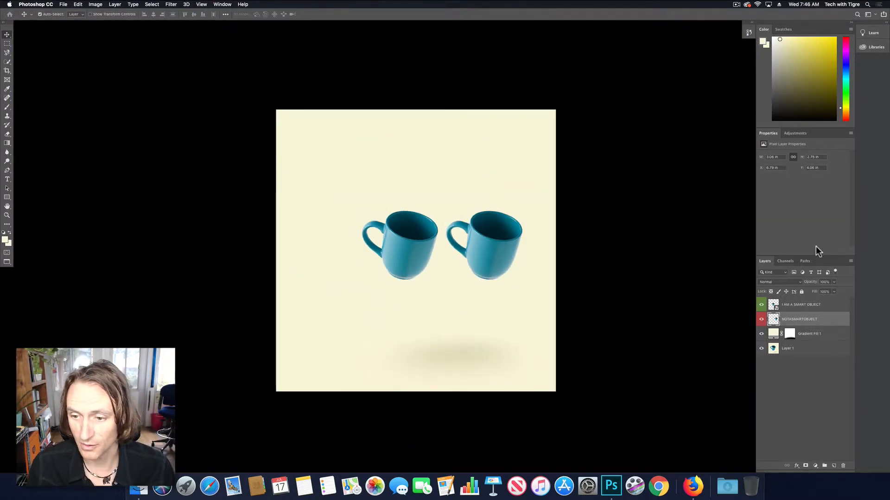
left_click(829, 304, "shift")
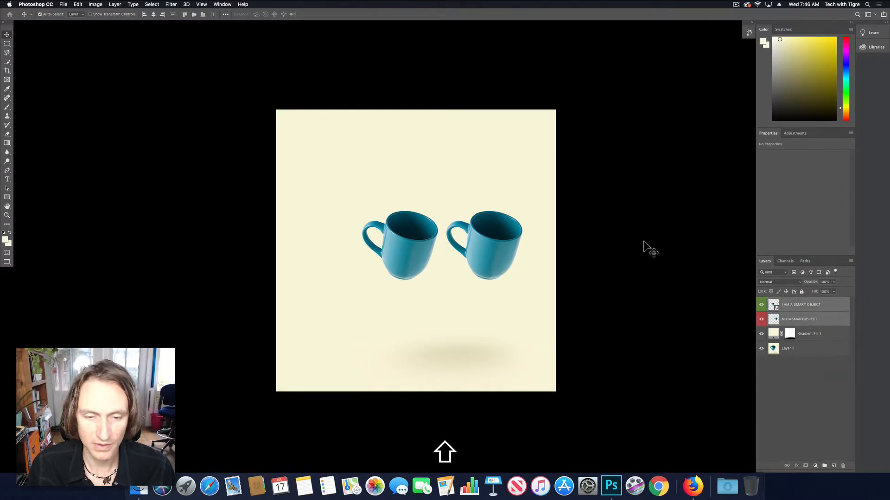
key("shift+v")
left_click_drag(510, 241, 492, 255)
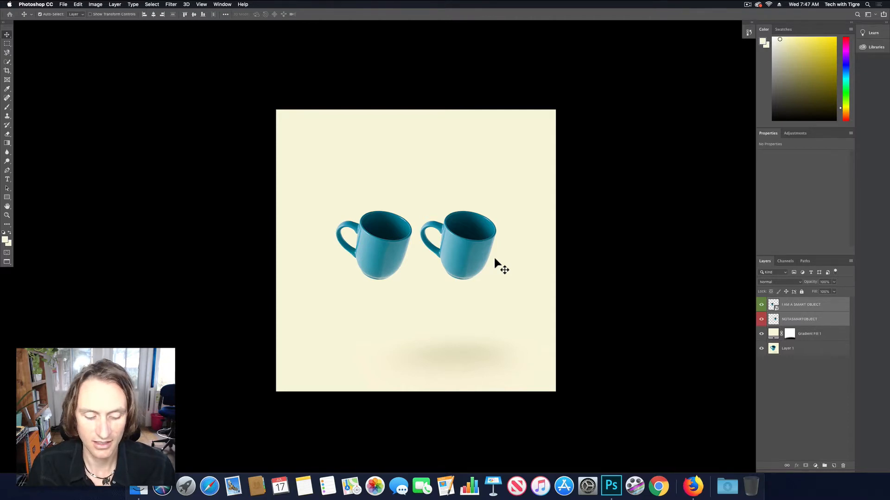
- Scale the two mugs up together about their shared centre to about 142%
key("super+t")
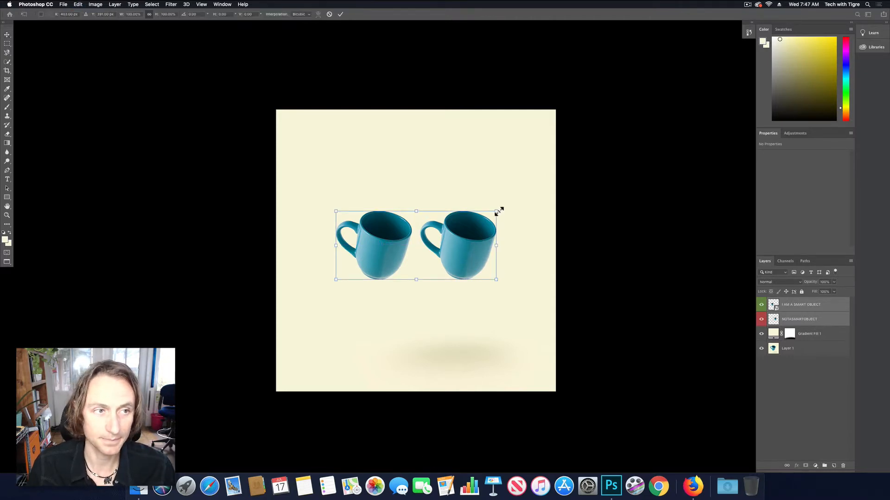
left_click_drag(498, 210, 531, 194)
key("super+Return")
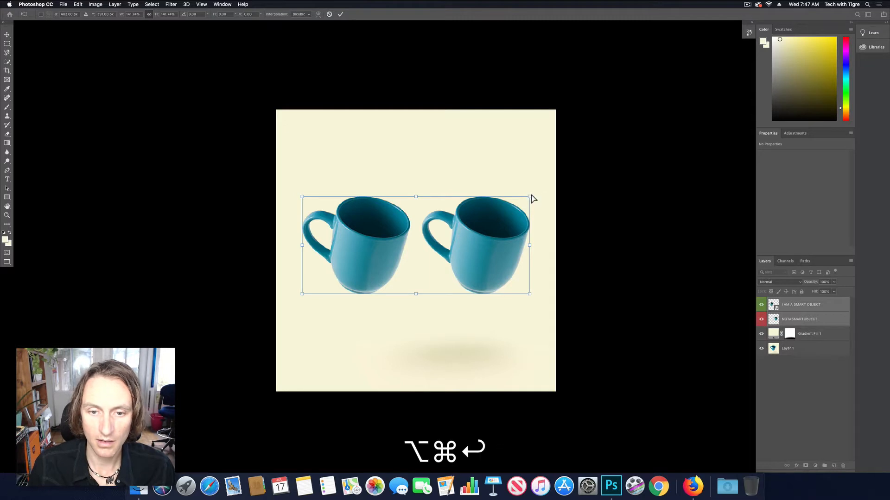
- Compare the two enlarged mugs up close, hiding the I AM A SMART OBJECT layer and showing it again to isolate the NOTASMARTOBJECT mug
left_click(446, 227)
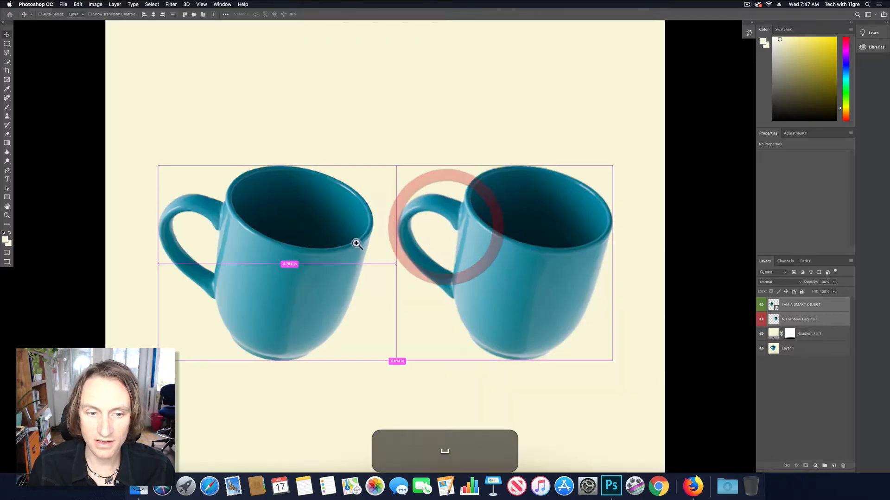
left_click(297, 249)
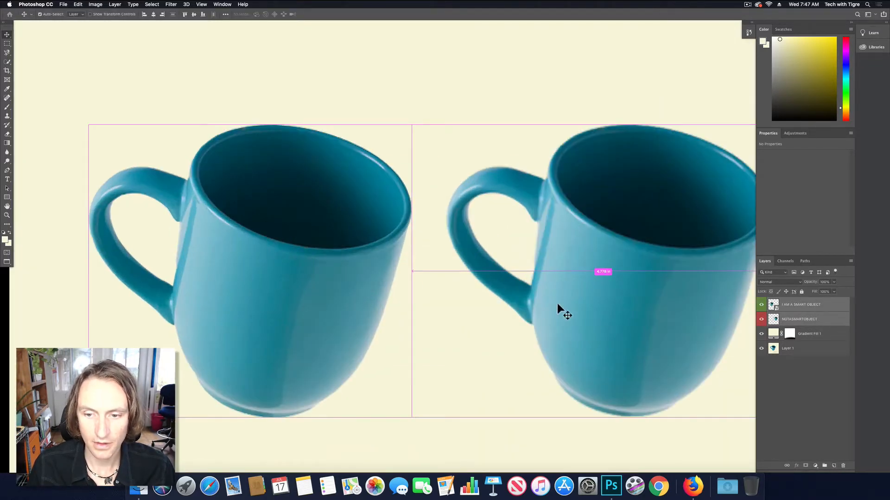
key("space")
left_click_drag(582, 309, 514, 303)
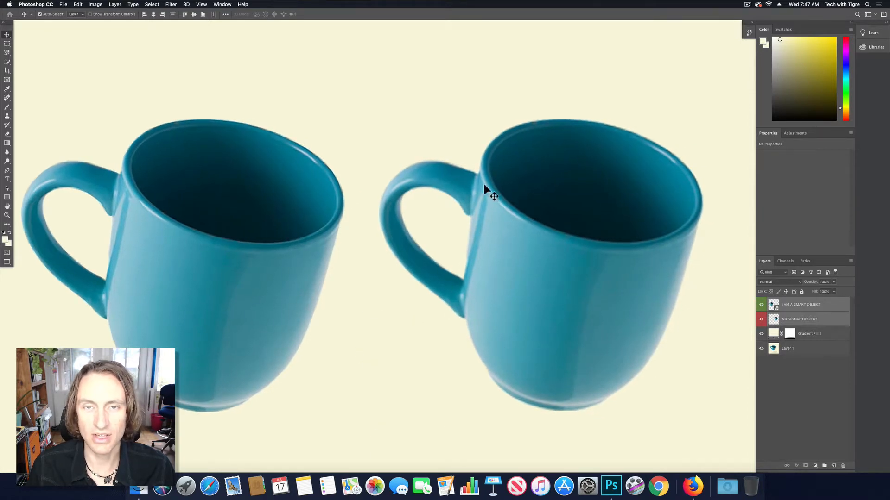
left_click(815, 319)
left_click(761, 305)
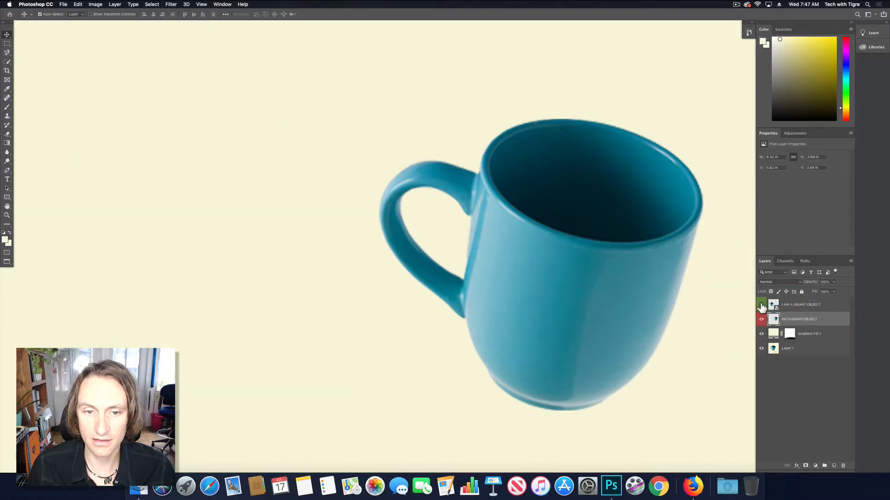
left_click(761, 305)
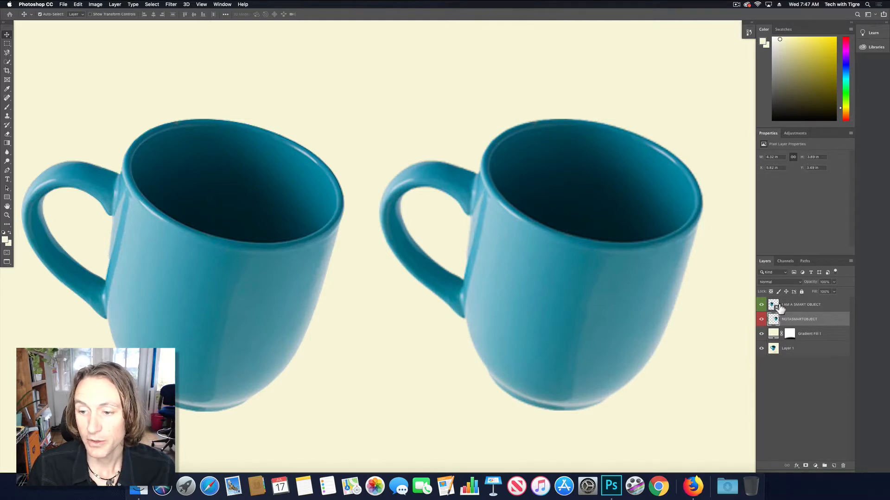
left_click(798, 352)
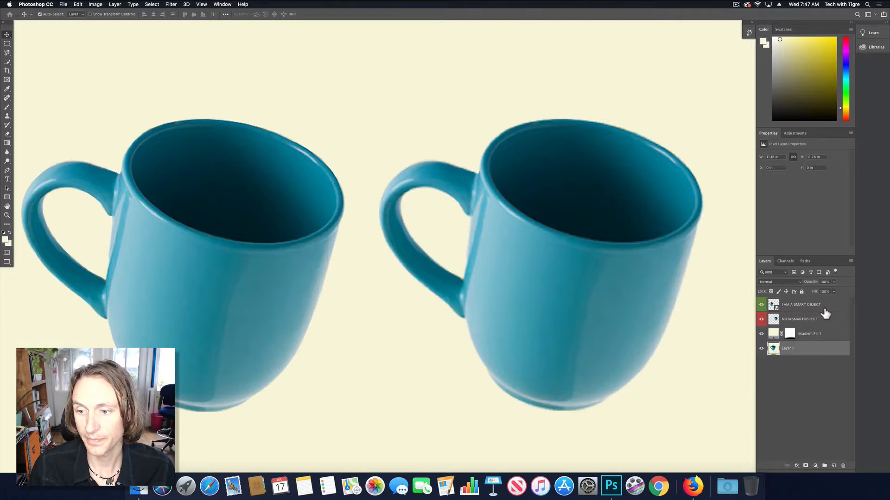
left_click(820, 305)
left_click(789, 336)
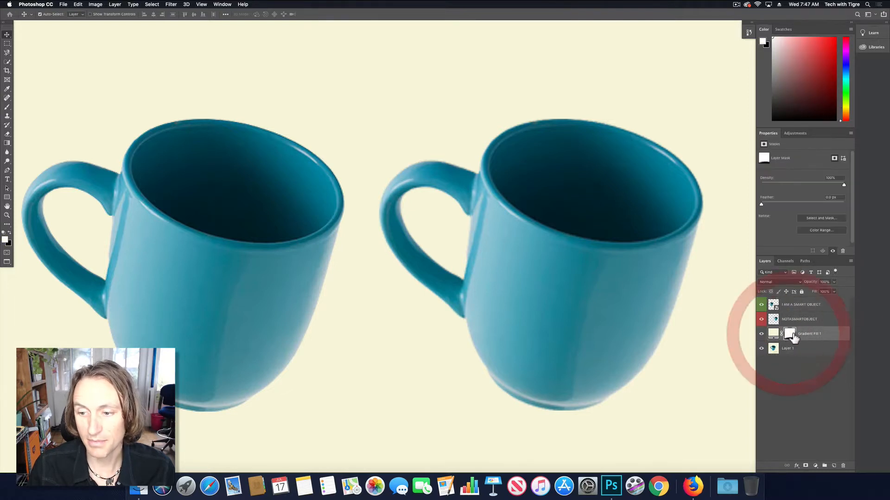
- Open the embedded contents of the I AM A SMART OBJECT layer, inspect the full-size mug, and return to the main document
left_click(797, 305)
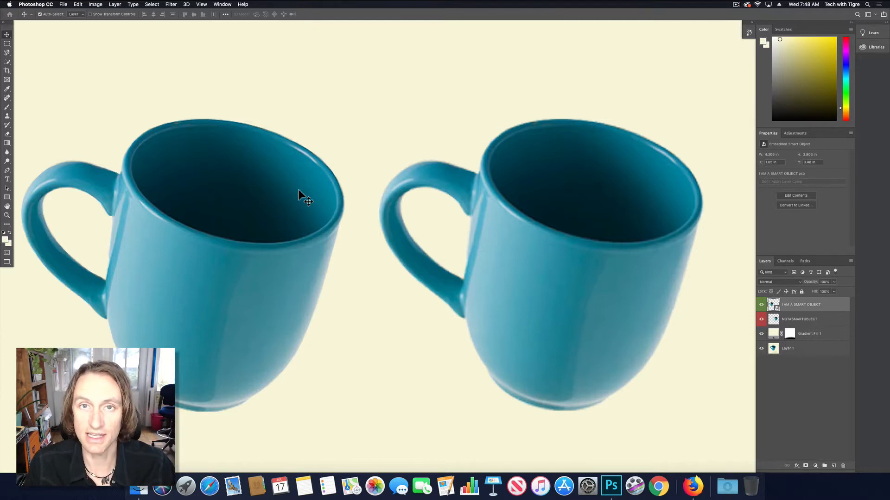
double_click(773, 306)
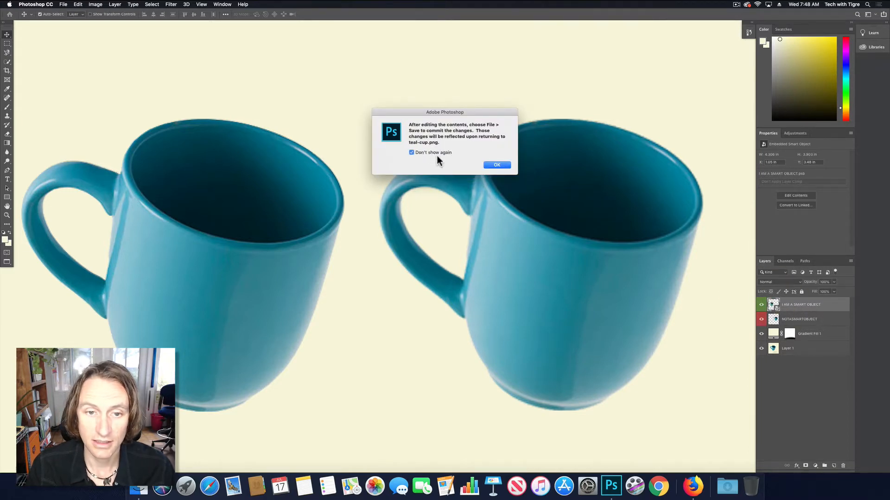
left_click(497, 165)
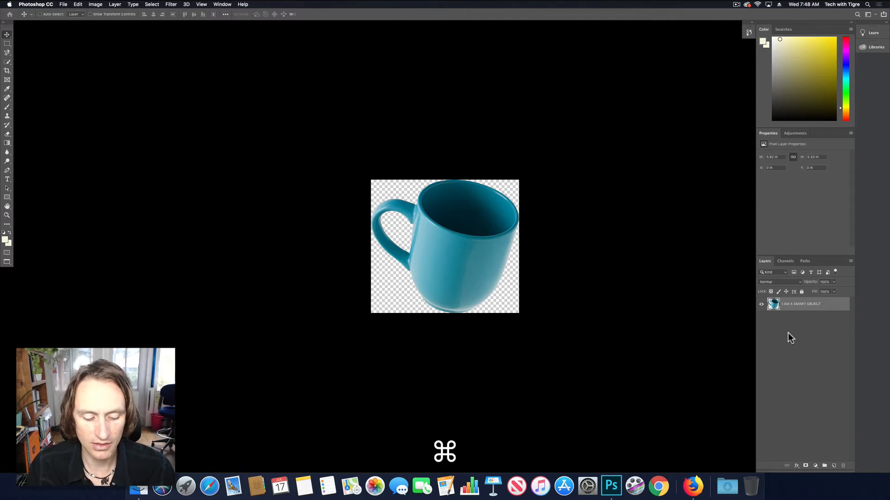
key("super+w")
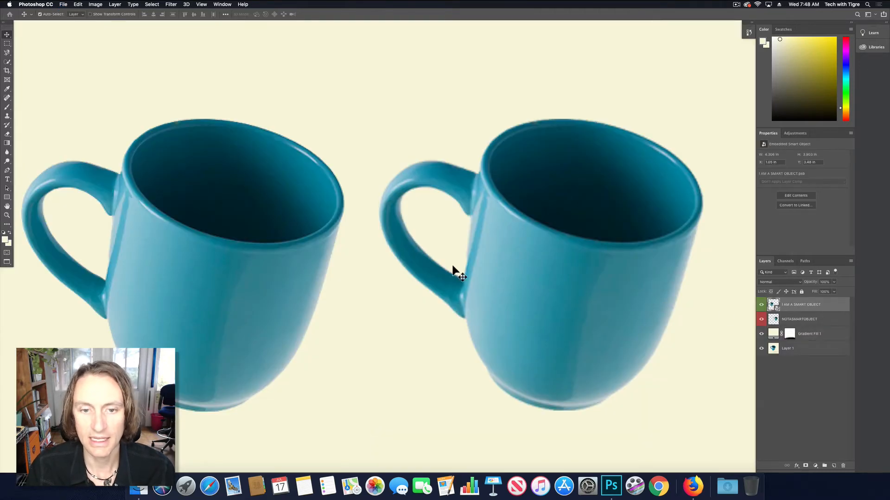
- Scale the I AM A SMART OBJECT mug up about its centre to about 144% and inspect the enlarged result up close
key("space")
mouse_move(428, 269)
left_mouse_down()
mouse_move(558, 240)
mouse_move(435, 268)
left_mouse_up()
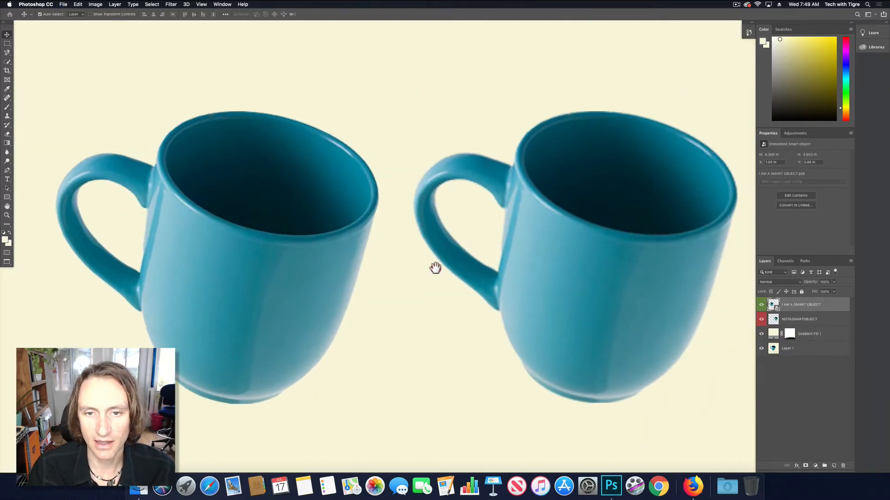
key("super+minus")
key("super+minus")
key("super+minus")
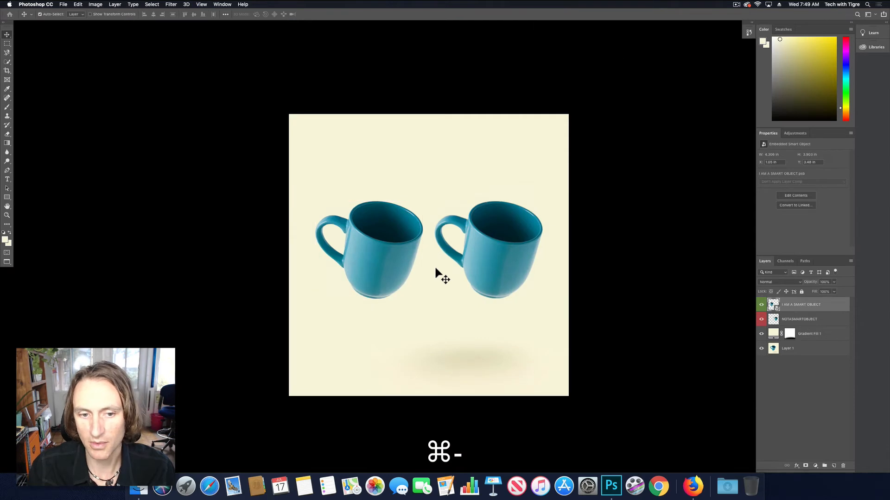
left_click(390, 250)
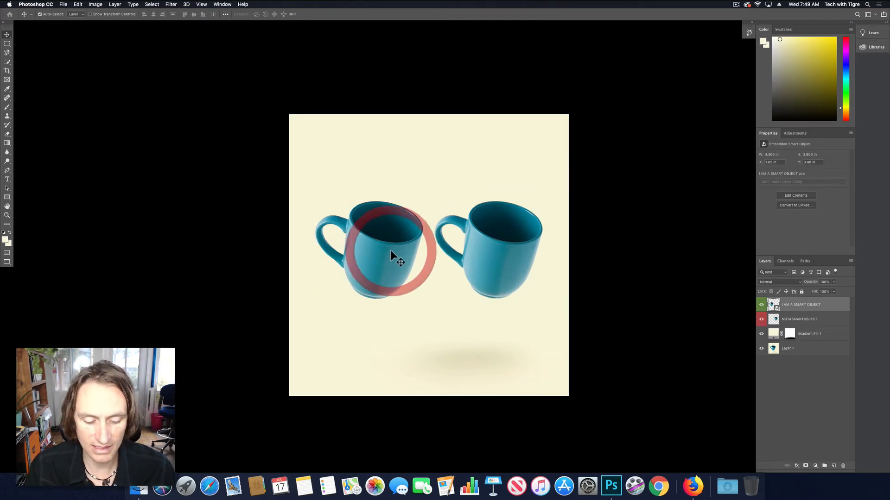
key("super+t")
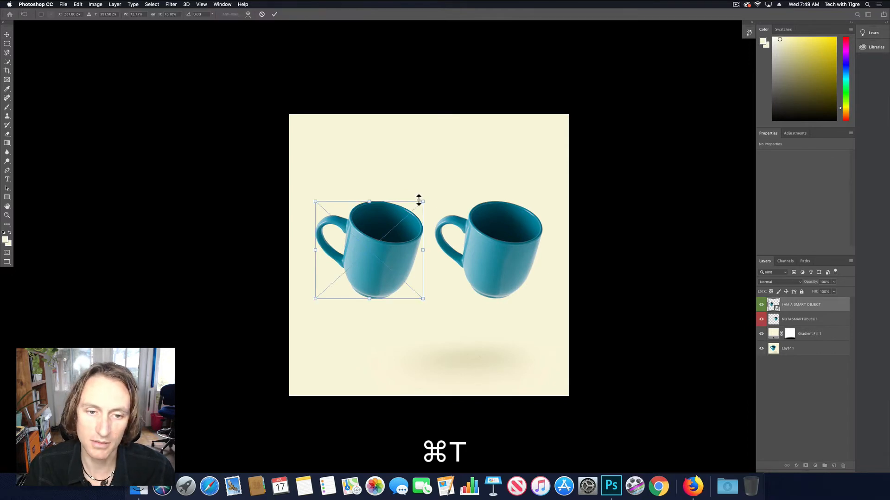
left_click_drag(422, 201, 484, 161)
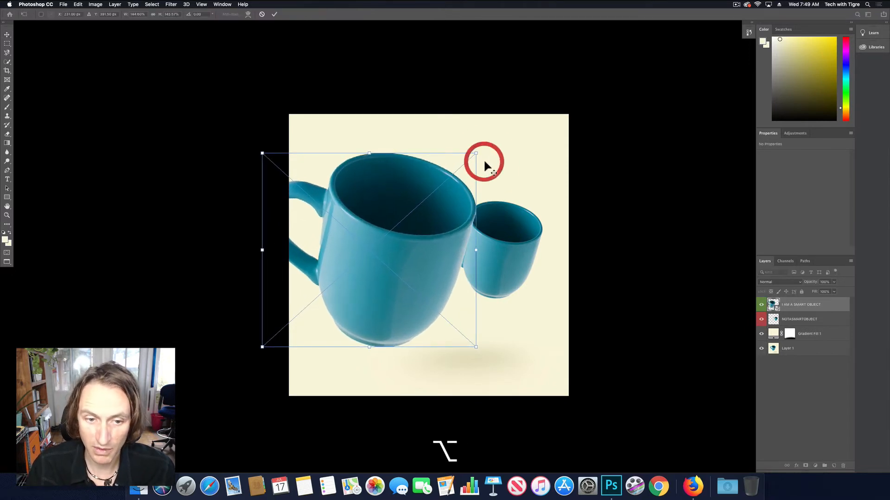
key("super+Return")
left_click(418, 171, "super")
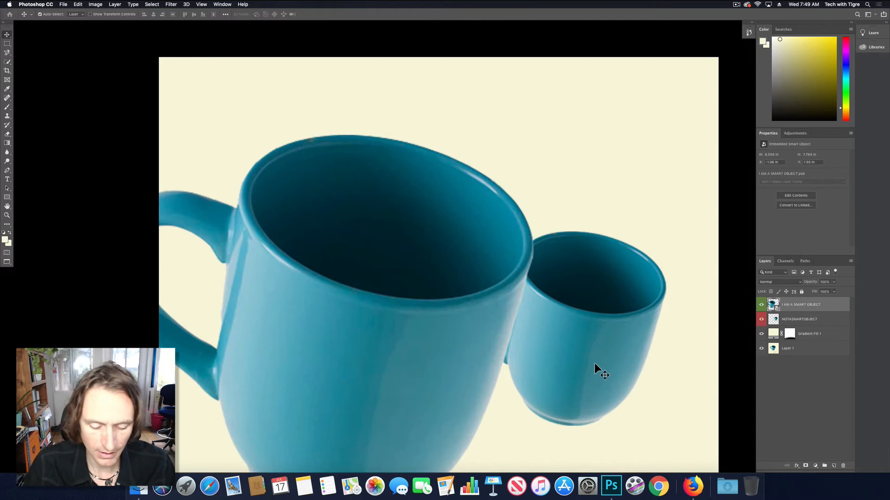
- Undo the last enlargement of the I AM A SMART OBJECT mug and bring the whole canvas back into view
key("super+z")
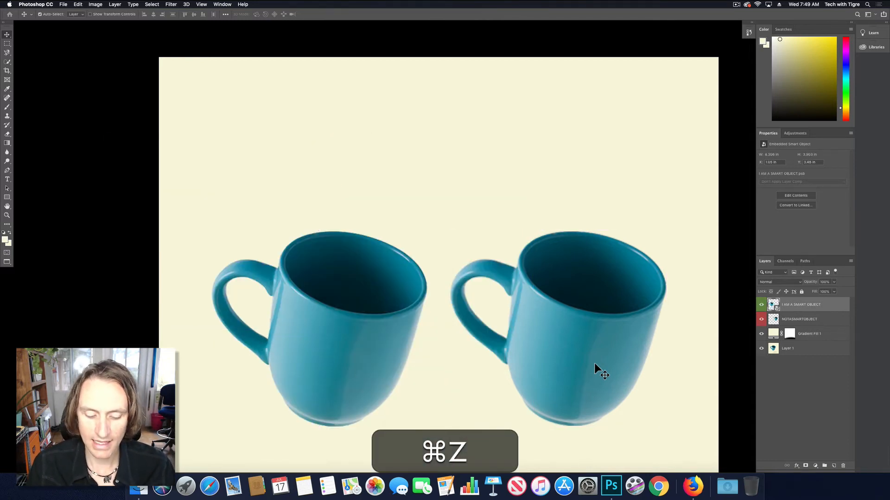
key("super+minus")
key("space")
left_click_drag(517, 375, 513, 348)
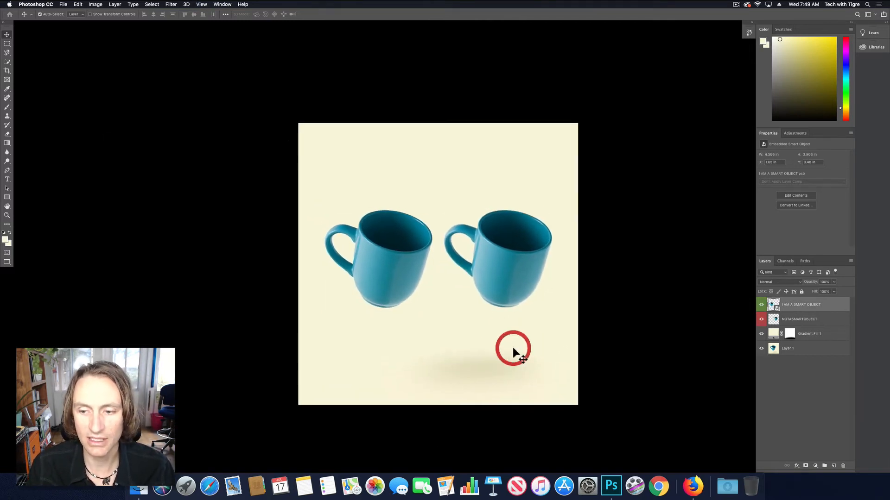